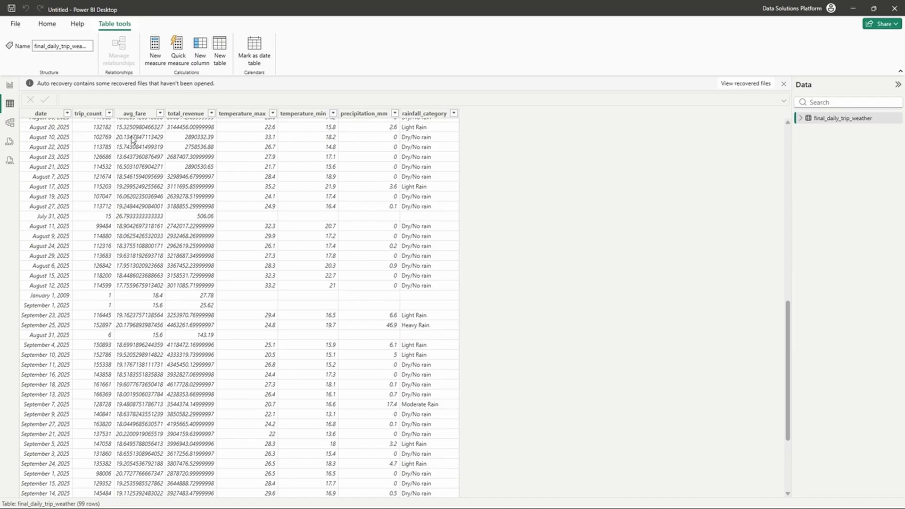
# Check the column data types of final_daily_trip_weather in the Power Query Editor, and close and apply the query
pyautogui.click(41, 25)
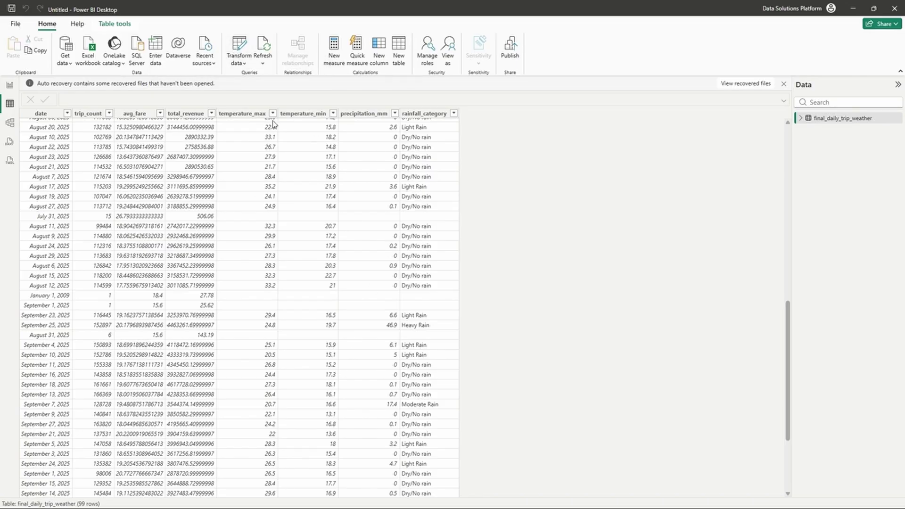
pyautogui.click(239, 49)
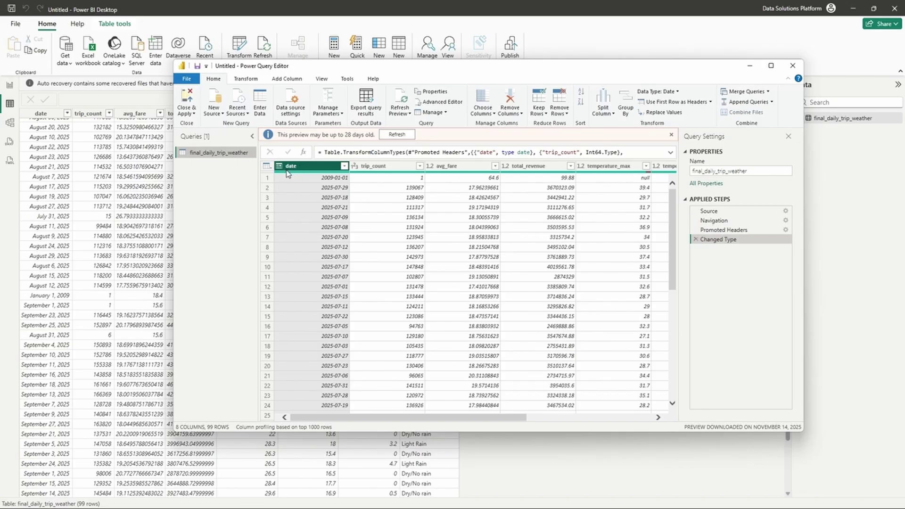
pyautogui.moveTo(292, 175)
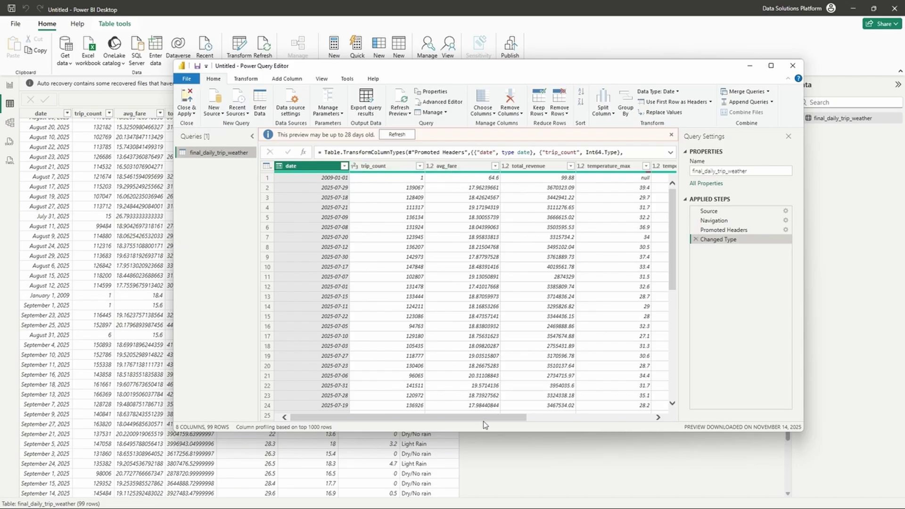
pyautogui.moveTo(483, 420); pyautogui.dragTo(564, 419)
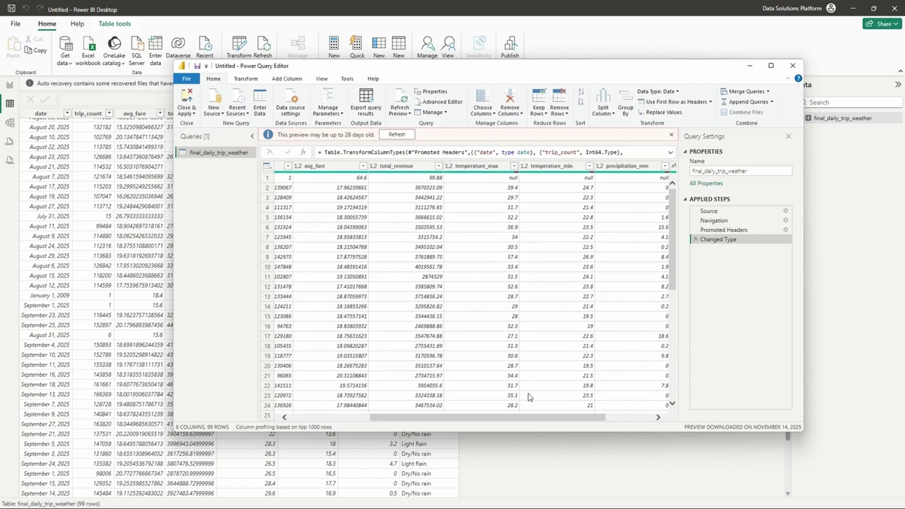
pyautogui.moveTo(530, 418); pyautogui.dragTo(587, 413)
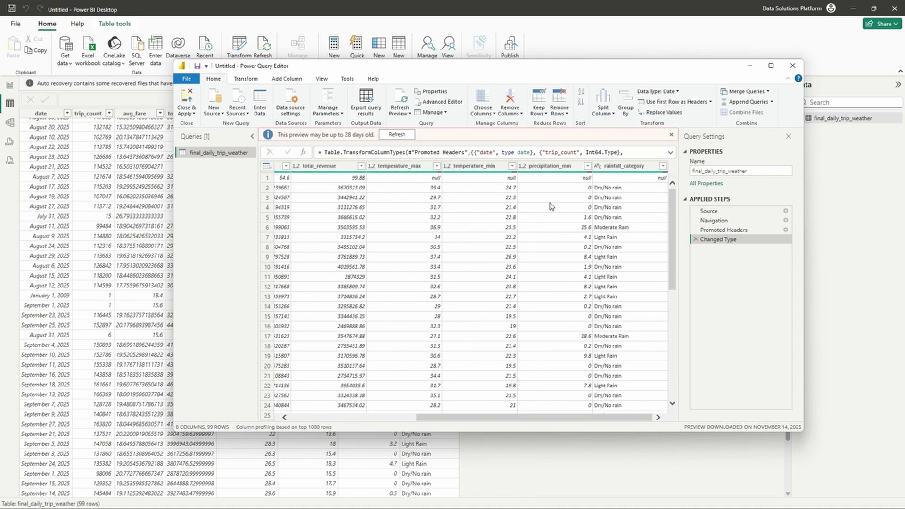
pyautogui.moveTo(573, 170)
pyautogui.click(598, 166)
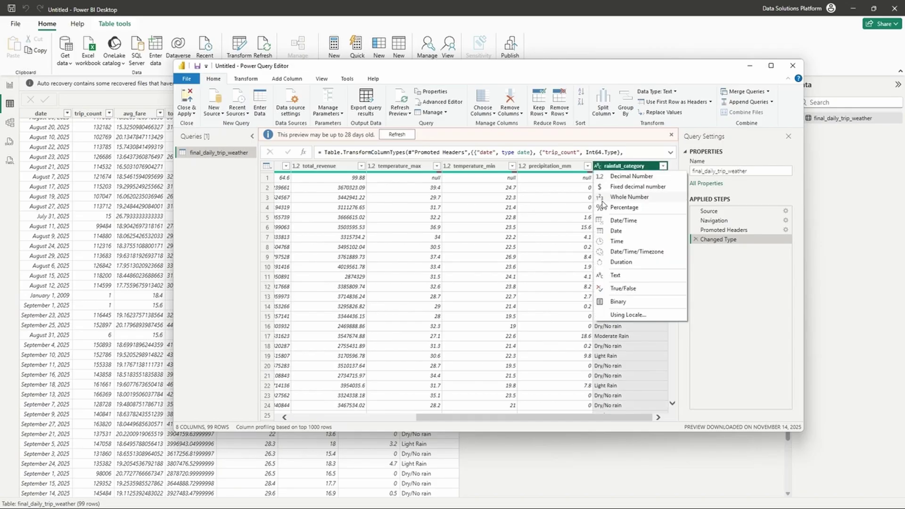
pyautogui.click(484, 194)
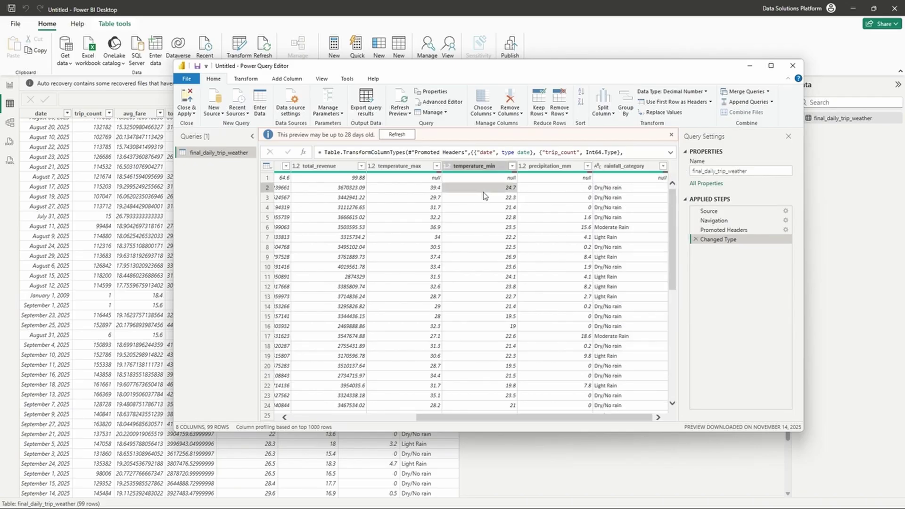
pyautogui.click(462, 176)
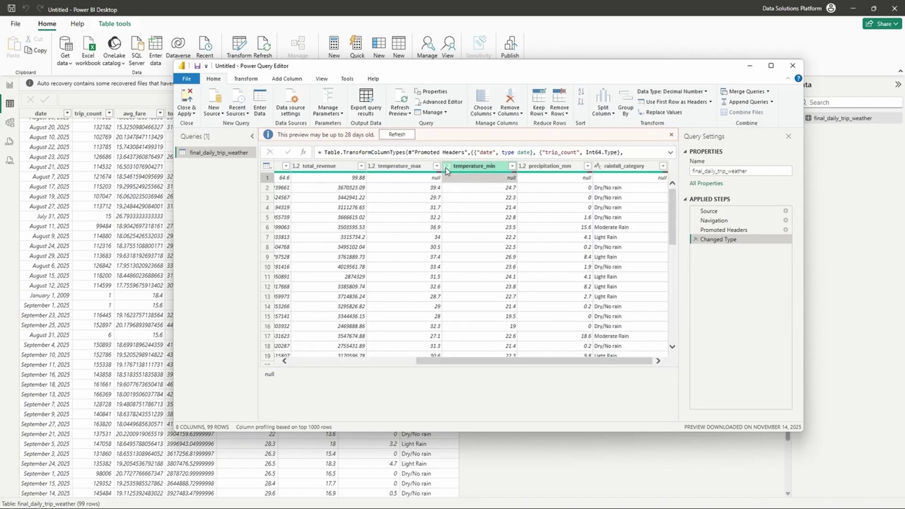
pyautogui.click(476, 168)
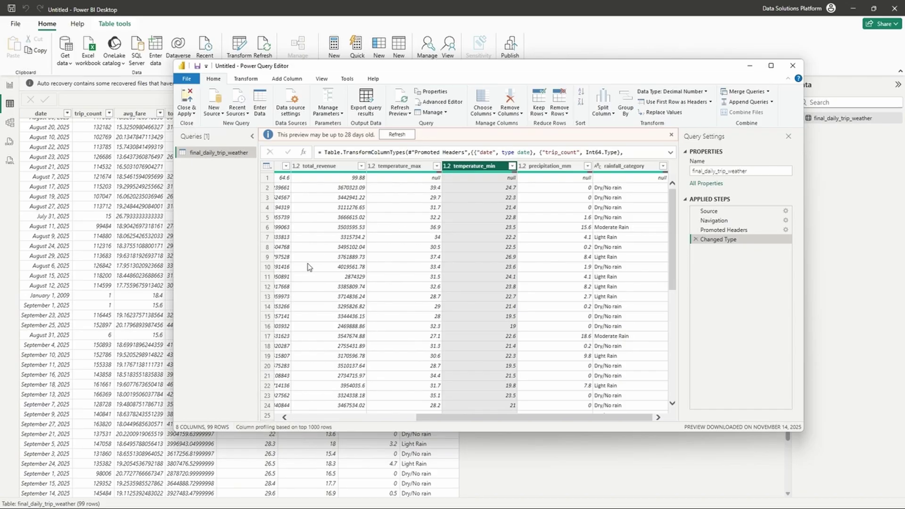
pyautogui.click(195, 102)
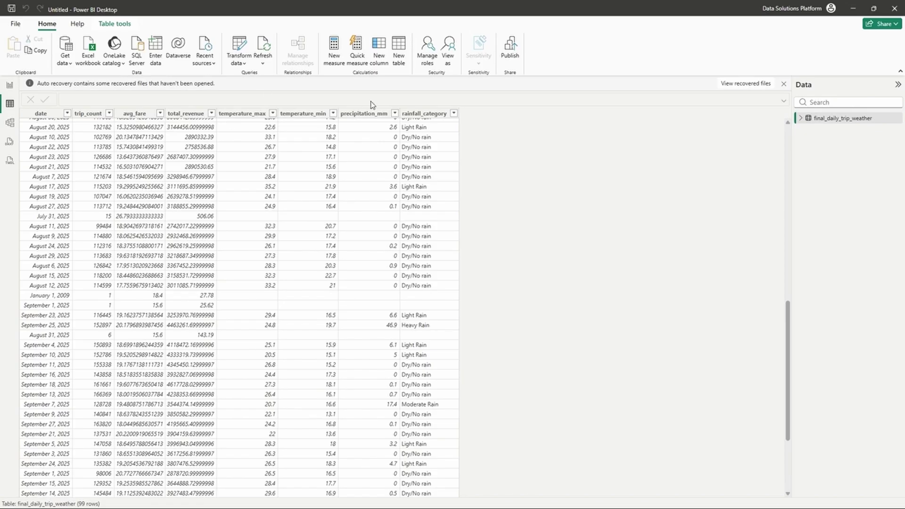
# Add a calculated column to the trip weather table with the formula month = FORMAT(final_daily_trip_weather[date], "mmm")
pyautogui.click(43, 114)
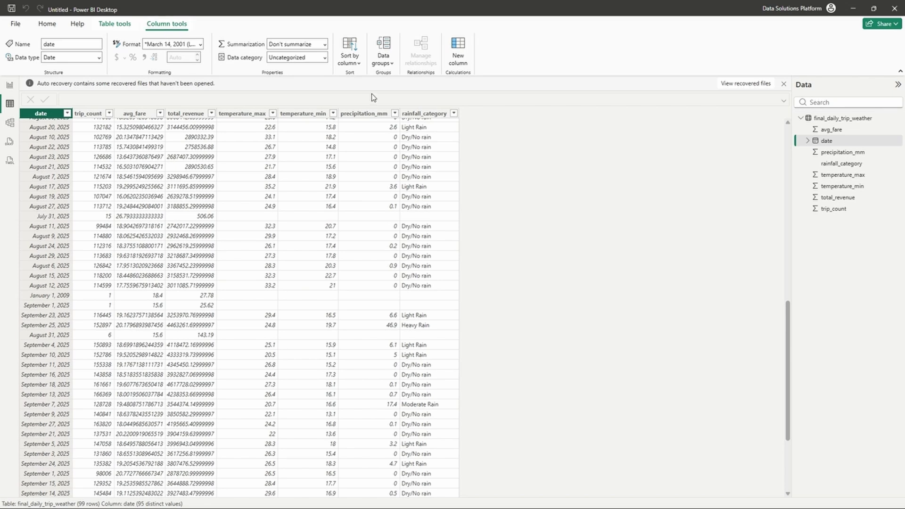
pyautogui.click(458, 60)
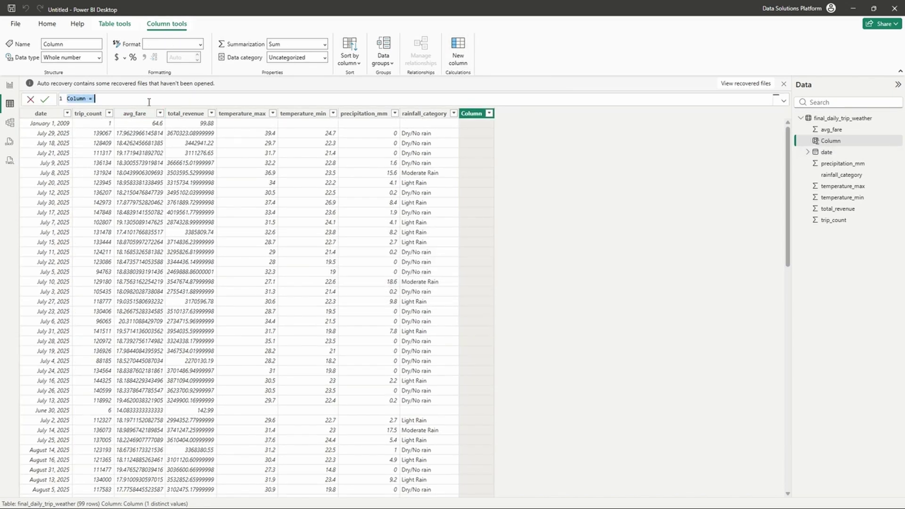
pyautogui.write('month = FORM')
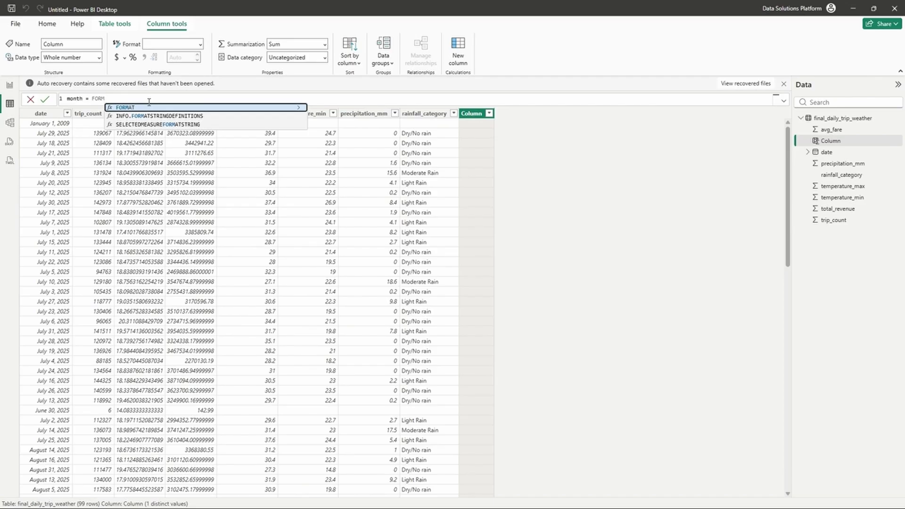
pyautogui.press('Tab')
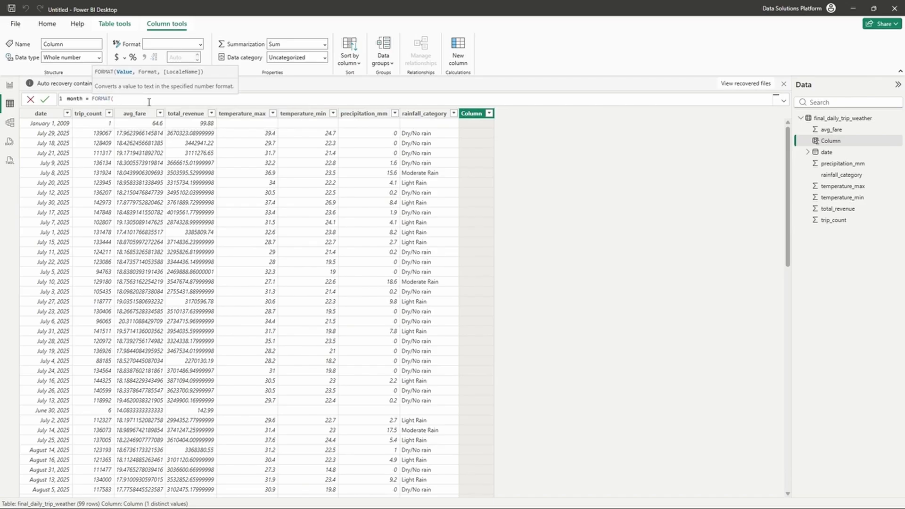
pyautogui.write('dat')
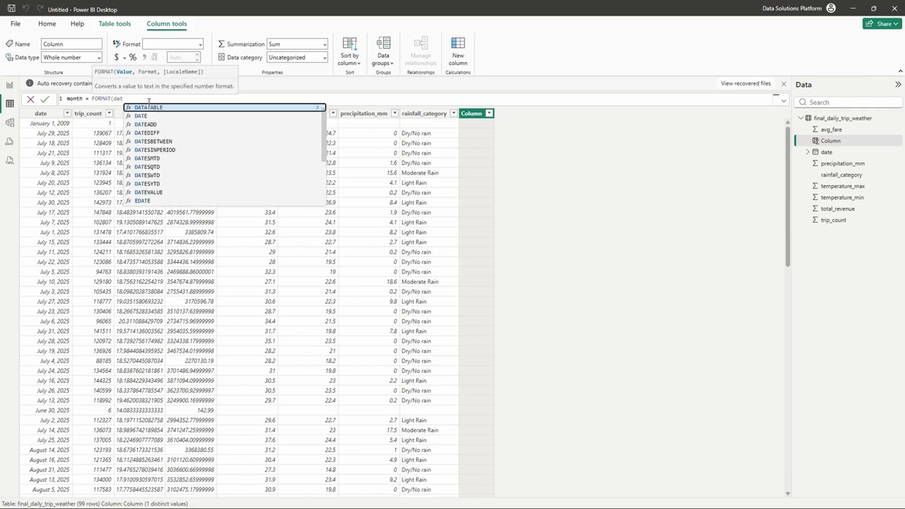
pyautogui.write('e')
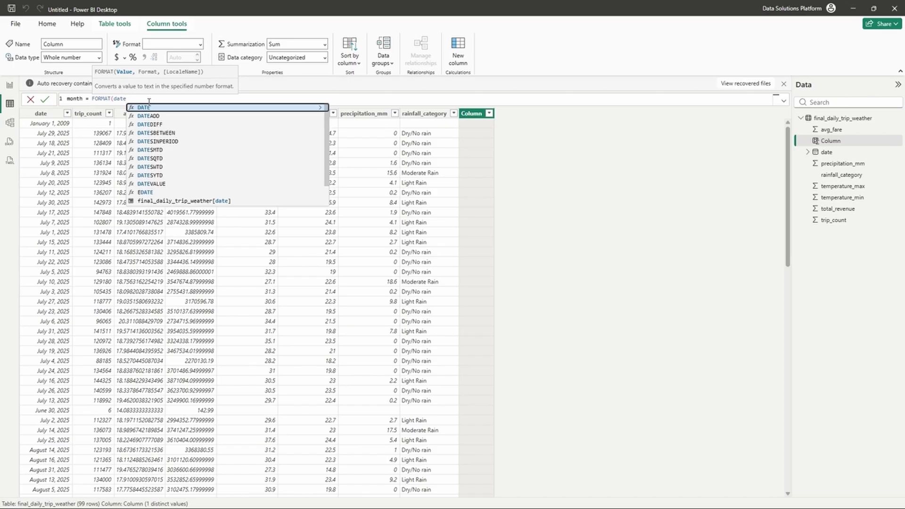
pyautogui.click(213, 201)
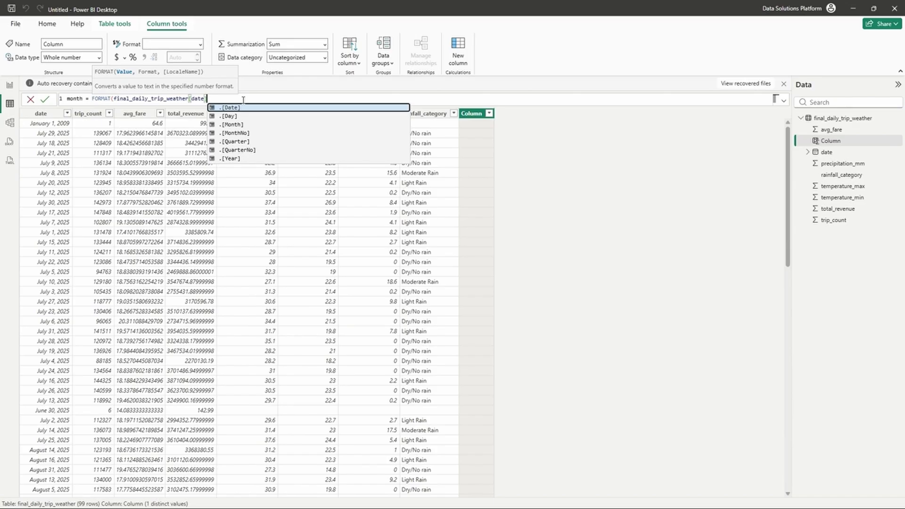
pyautogui.write(',')
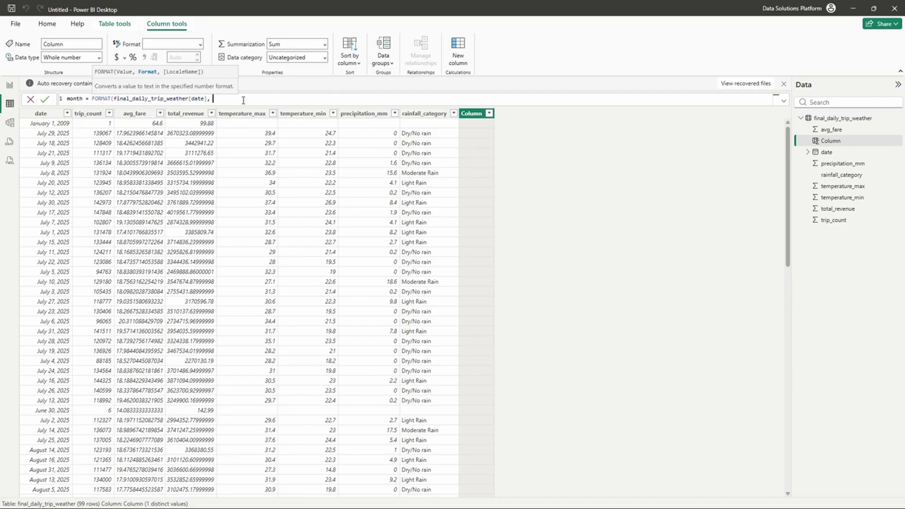
pyautogui.write('mmm")')
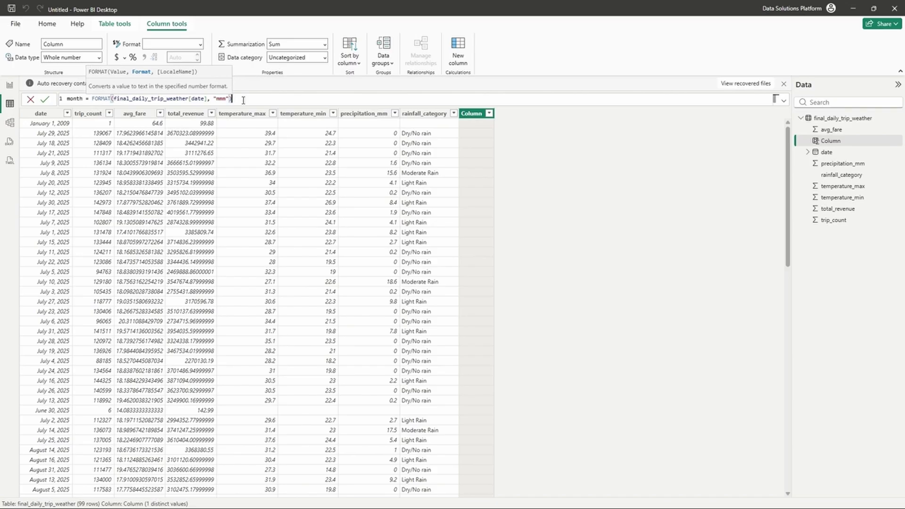
pyautogui.press('Return')
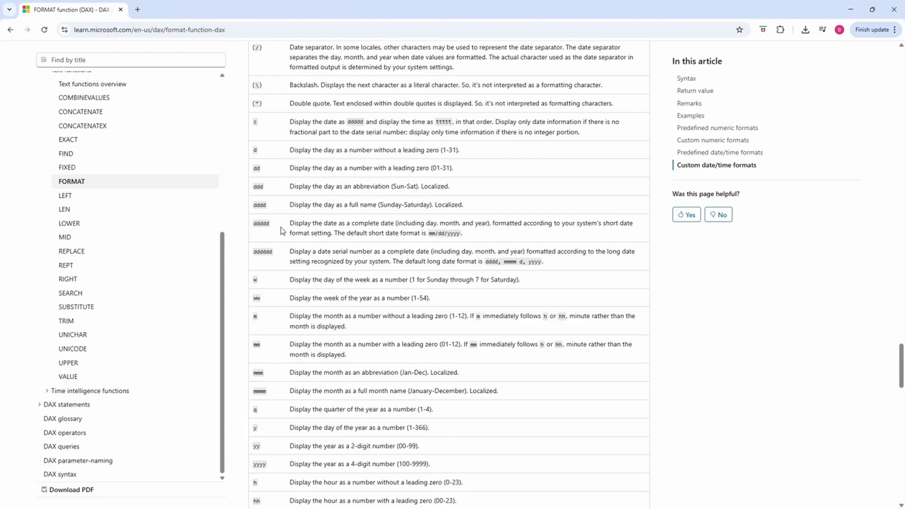
# Examine the syntax and custom date/time format characters in Microsoft Learn's DAX FORMAT documentation in the browser, and return to Power BI Desktop
pyautogui.scroll(1, 283, 283)
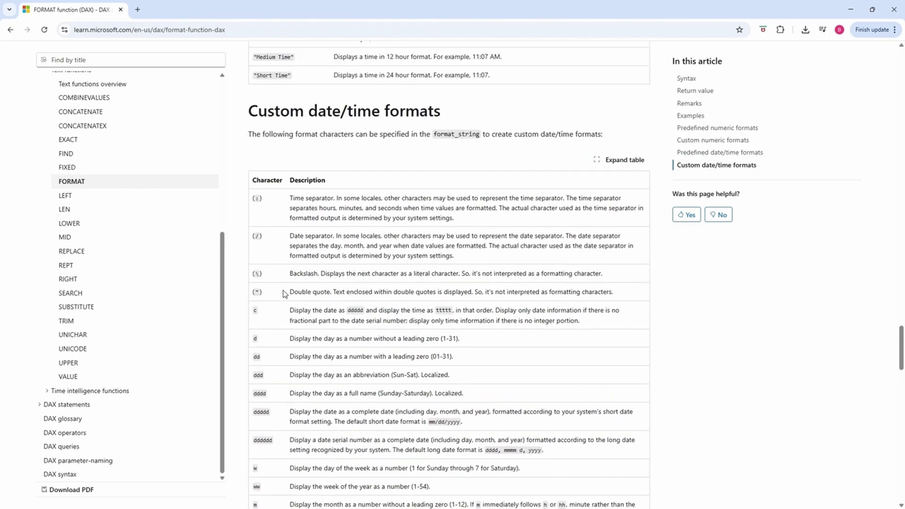
pyautogui.scroll(20, 282, 294)
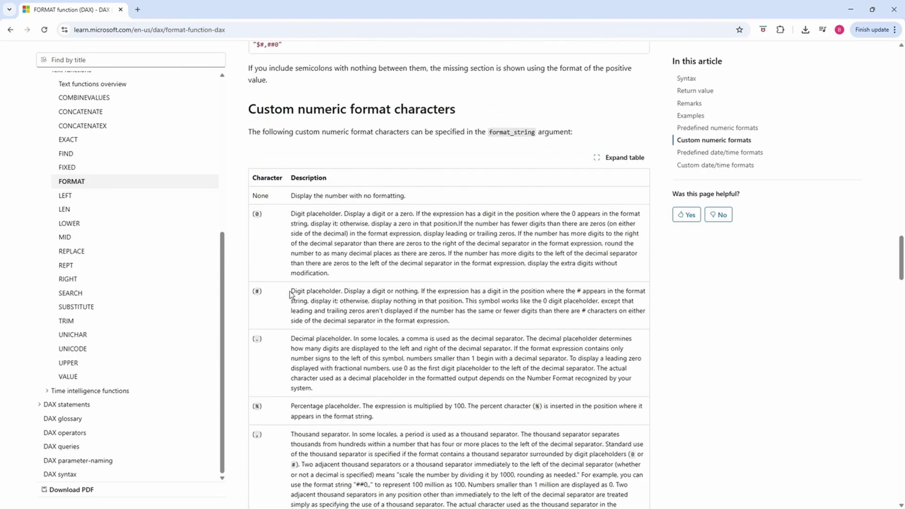
pyautogui.scroll(20, 291, 295)
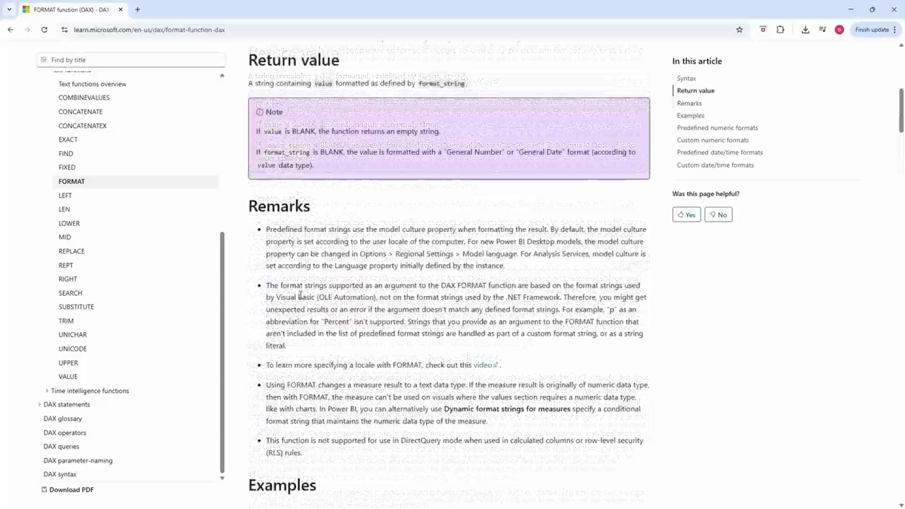
pyautogui.scroll(10, 300, 294)
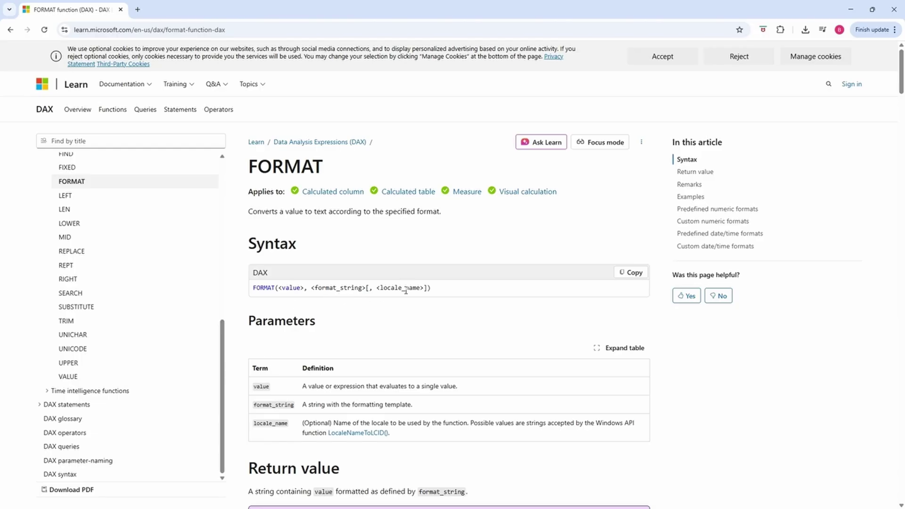
pyautogui.scroll(-15, 386, 304)
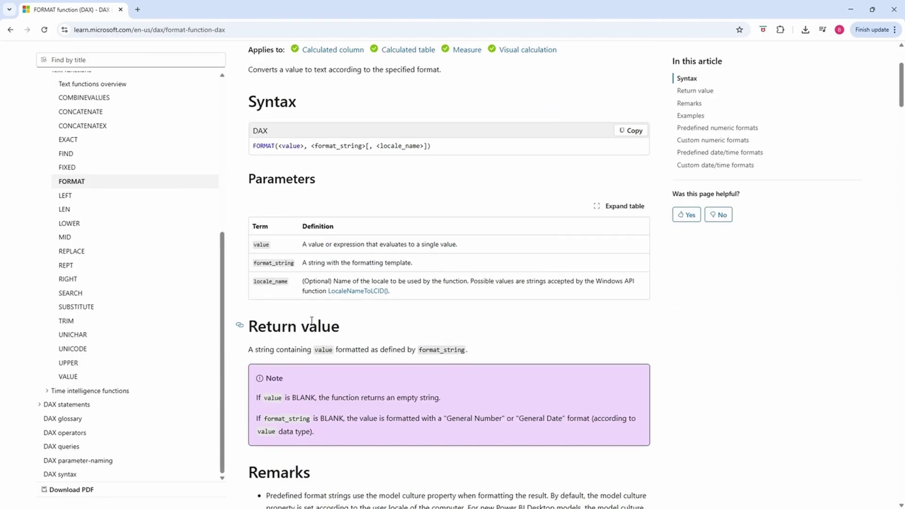
pyautogui.scroll(-20, 311, 321)
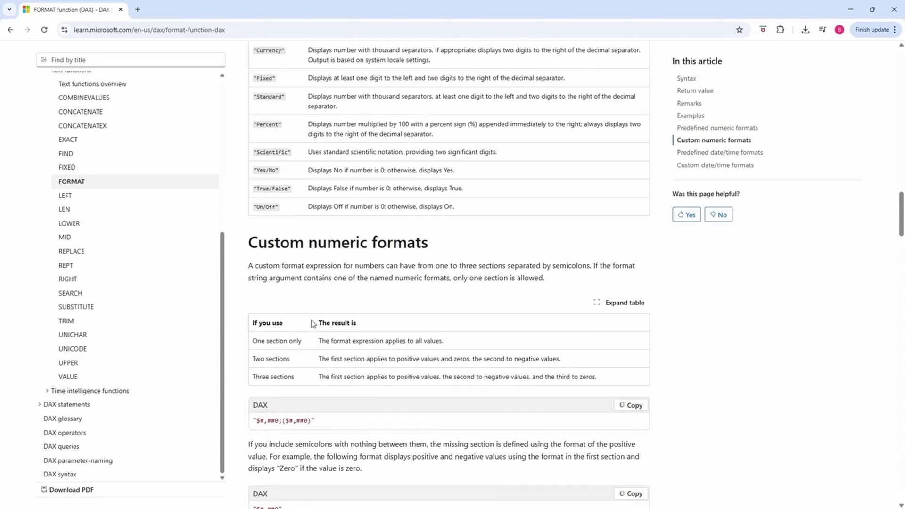
pyautogui.scroll(-20, 311, 321)
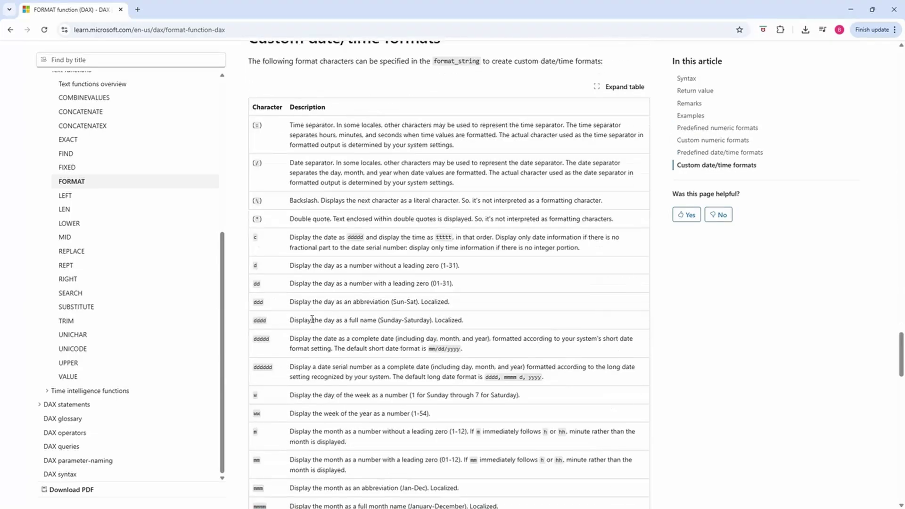
pyautogui.scroll(4, 311, 323)
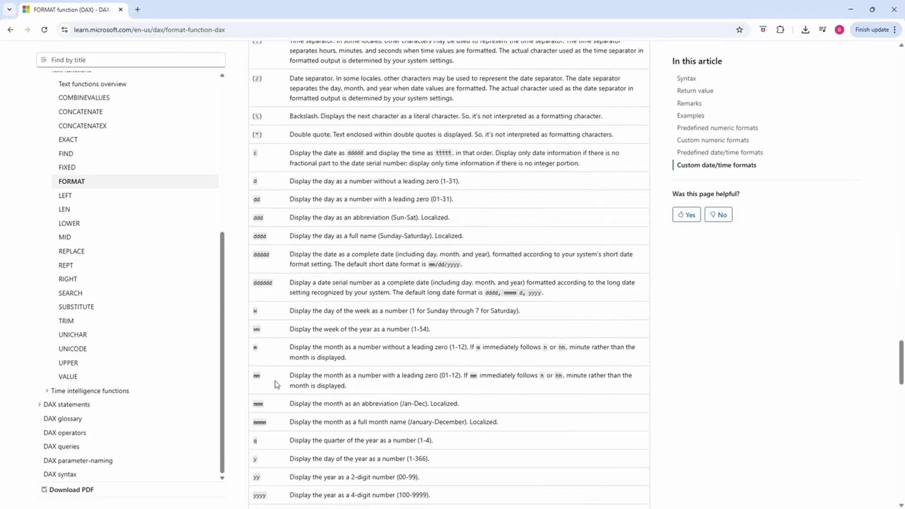
pyautogui.scroll(-2, 262, 409)
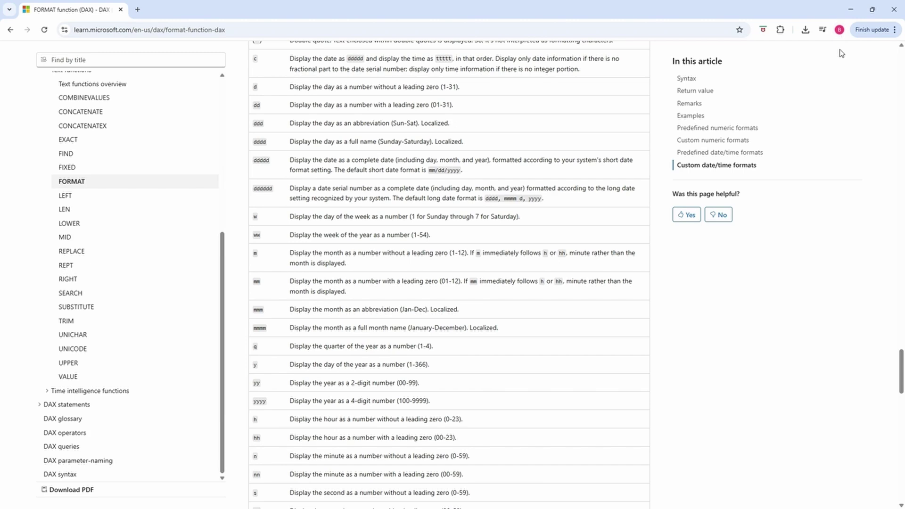
pyautogui.click(849, 14)
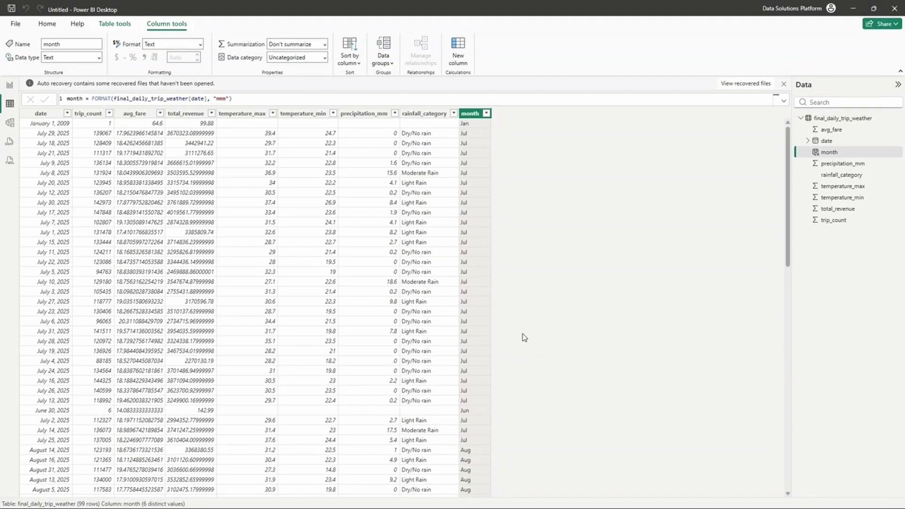
# Copy the month column's entire formula into the formula of a new calculated column
pyautogui.click(298, 97)
pyautogui.hotkey('ctrl', 'a')
pyautogui.hotkey('ctrl', 'c')
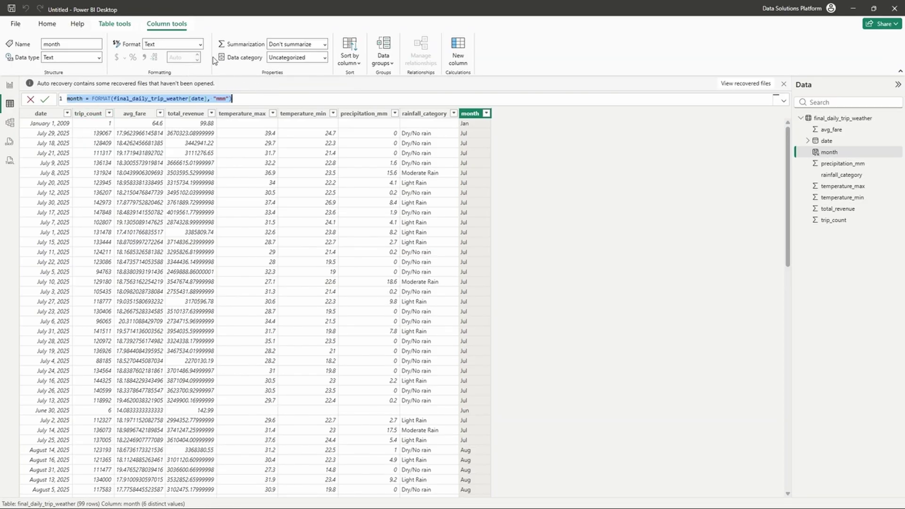
pyautogui.press('Escape')
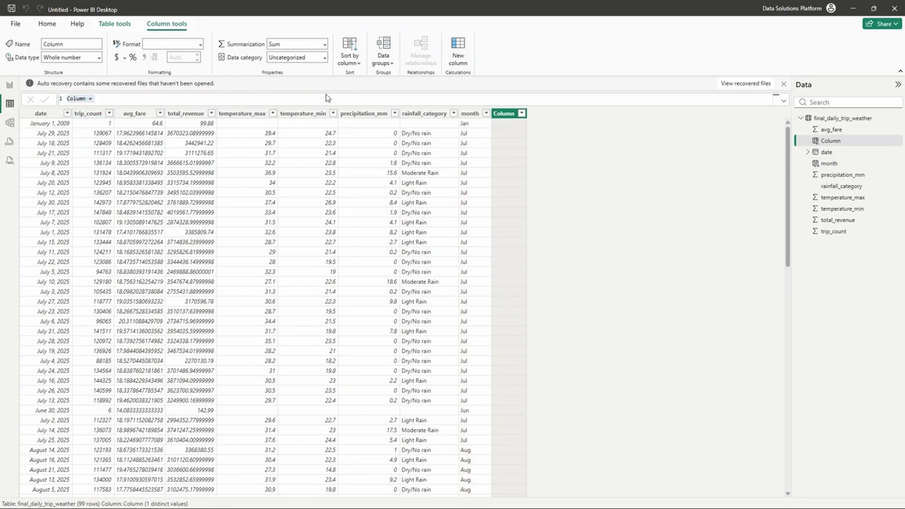
pyautogui.hotkey('ctrl', 'a')
pyautogui.hotkey('ctrl', 'v')
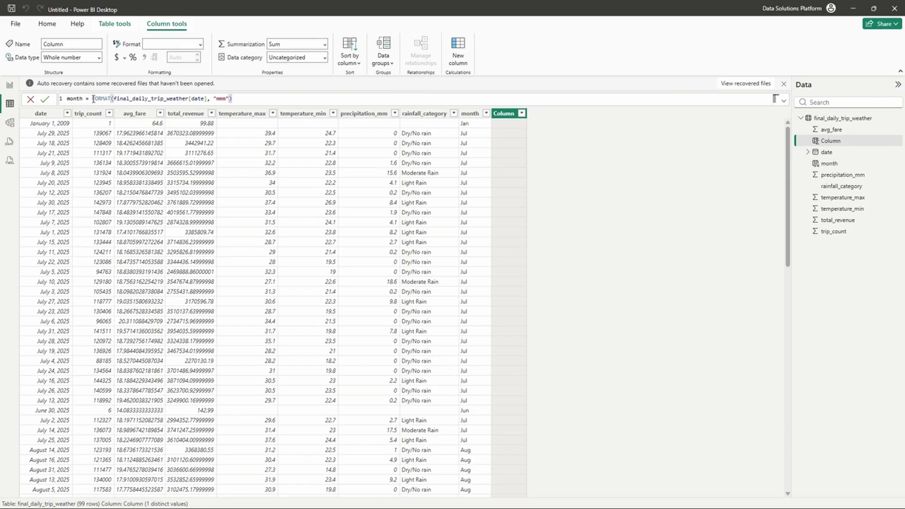
# Rename the copied formula's column to month_num, change its format string to "mm", and commit the calculated column
pyautogui.doubleClick(75, 99)
pyautogui.press('Right')
pyautogui.write('_')
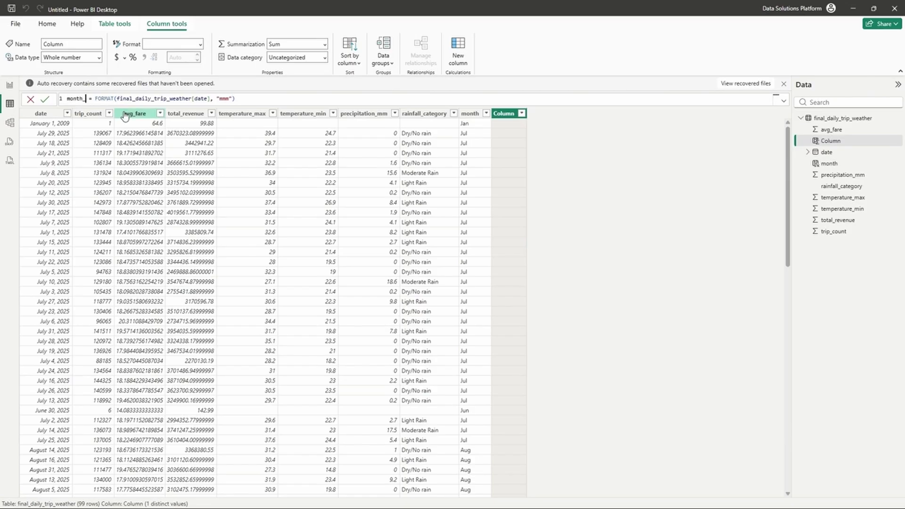
pyautogui.write('num')
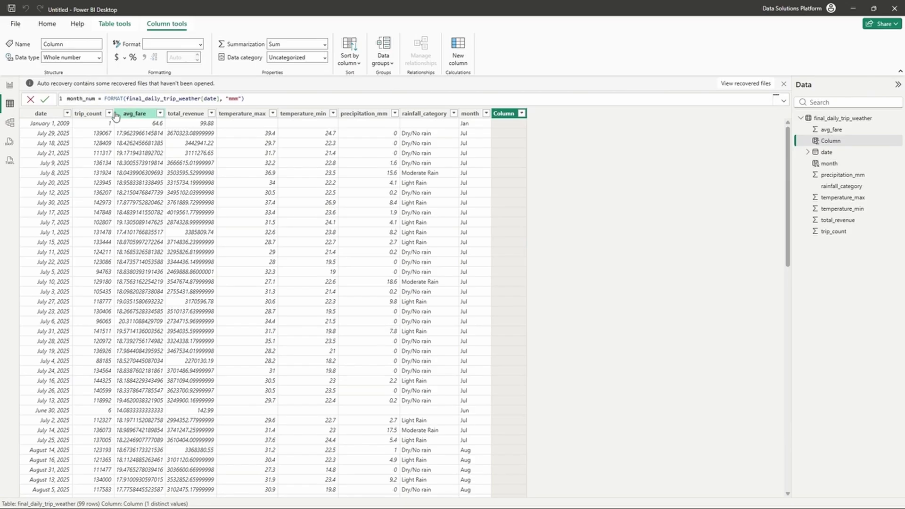
pyautogui.doubleClick(234, 98)
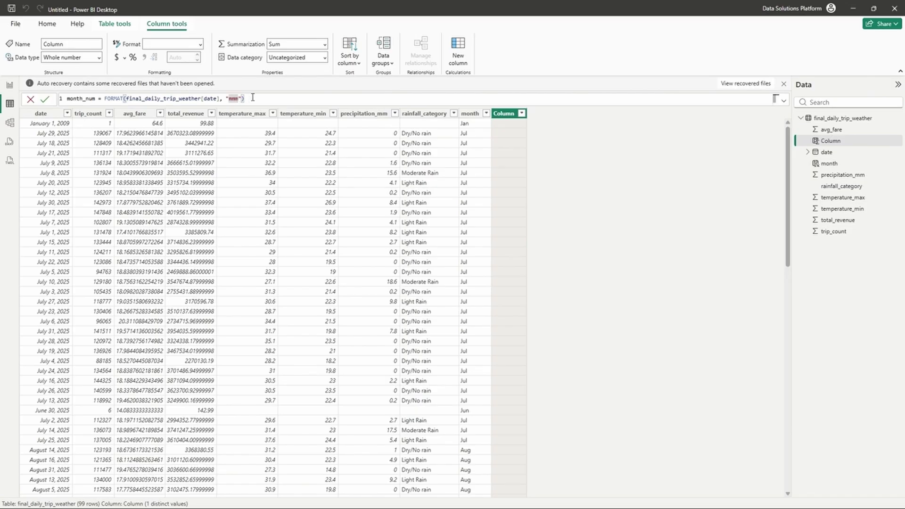
pyautogui.write('mm"')
pyautogui.press('Return')
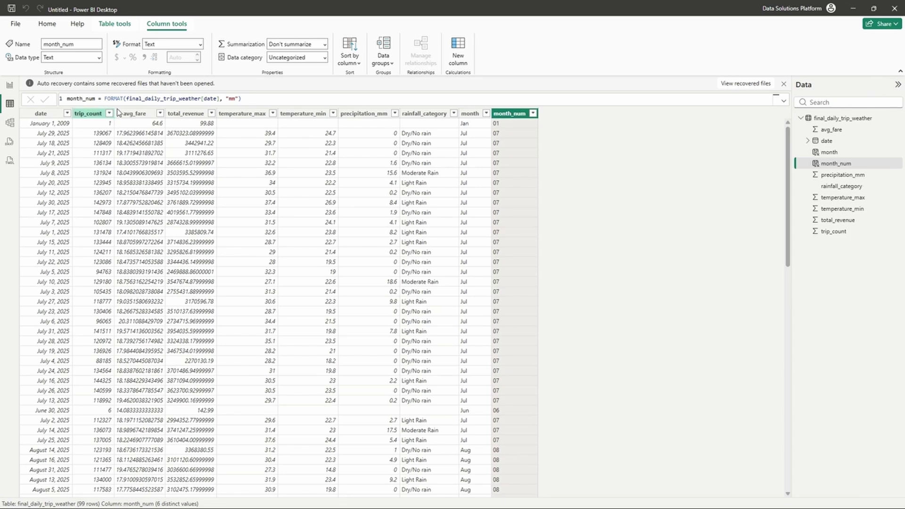
# Add a calculated column with the formula Day of Week = FORMAT(final_daily_trip_weather[date], "dddd"), reusing the copied month formula
pyautogui.click(457, 53)
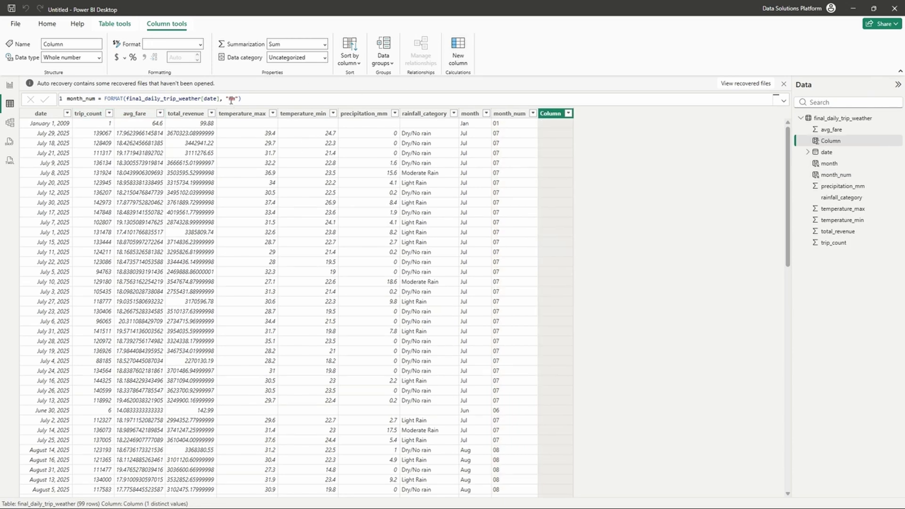
pyautogui.hotkey('ctrl', 'v')
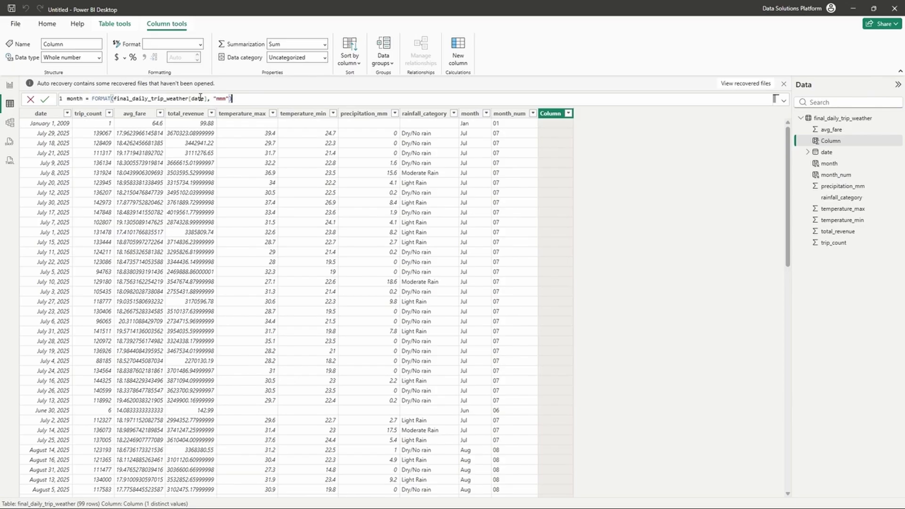
pyautogui.doubleClick(76, 99)
pyautogui.write('Day ')
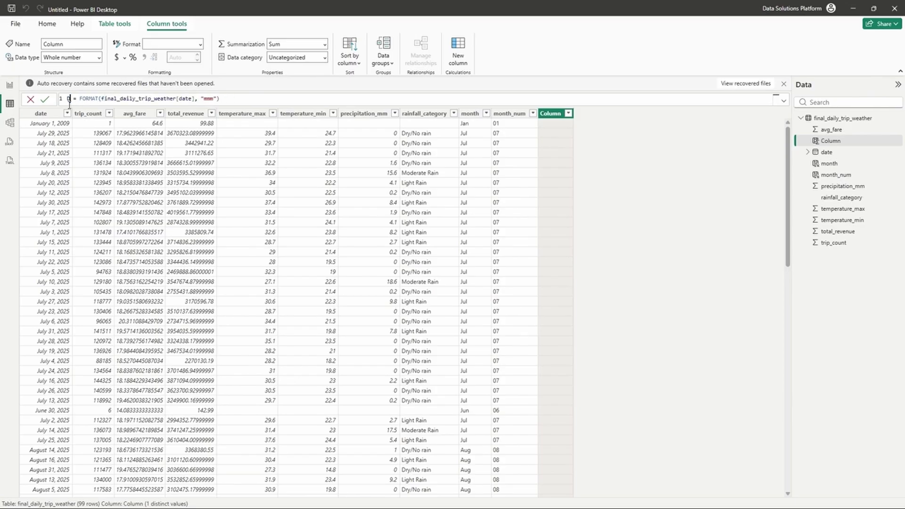
pyautogui.write('of Week')
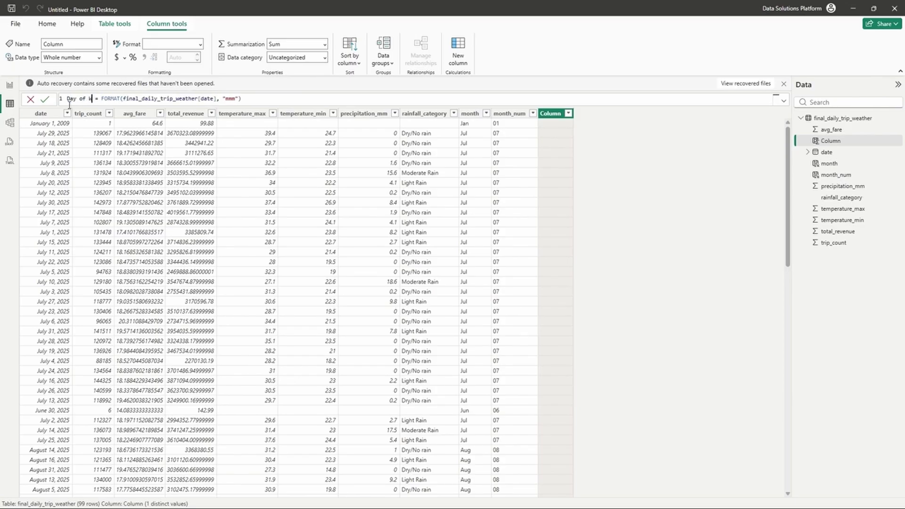
pyautogui.doubleClick(242, 98)
pyautogui.press('BackSpace')
pyautogui.press('BackSpace')
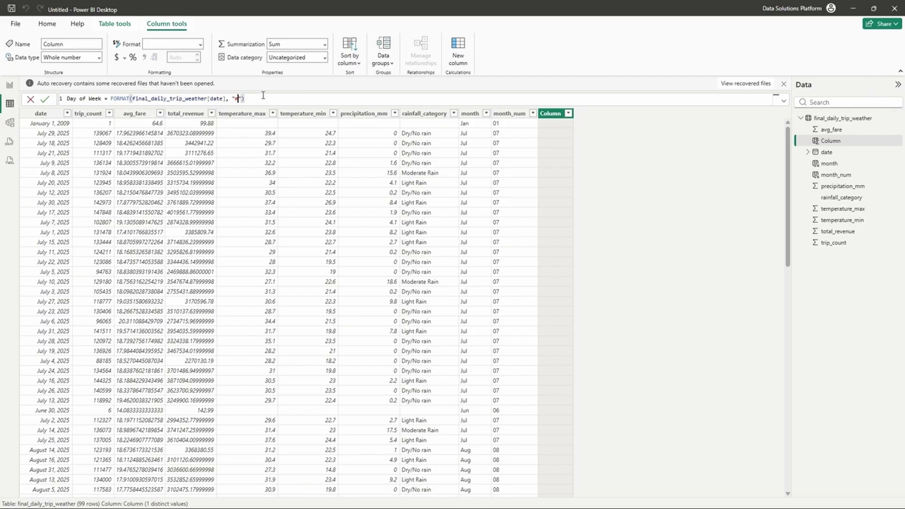
pyautogui.write('"dddd')
pyautogui.press('Return')
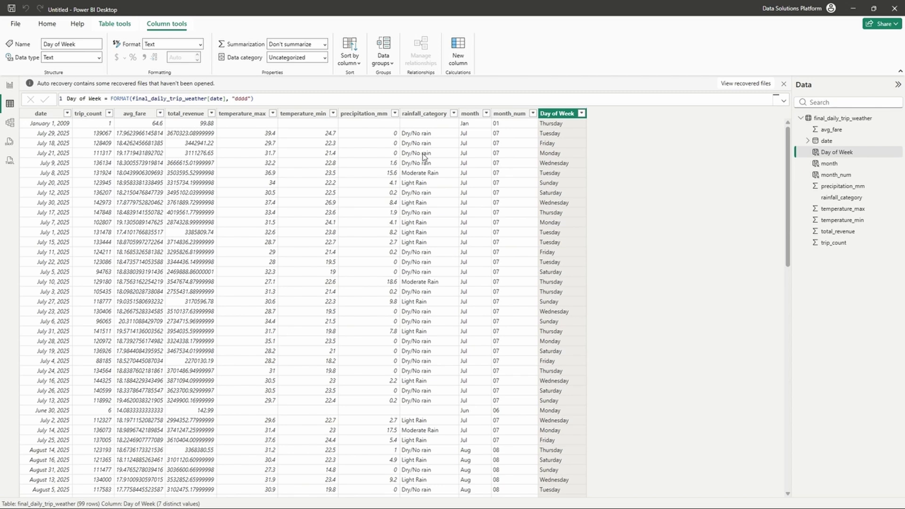
# Create another calculated column named IsRainny and begin its formula with SWITCH(TRUE(), followed by a new line
pyautogui.click(461, 64)
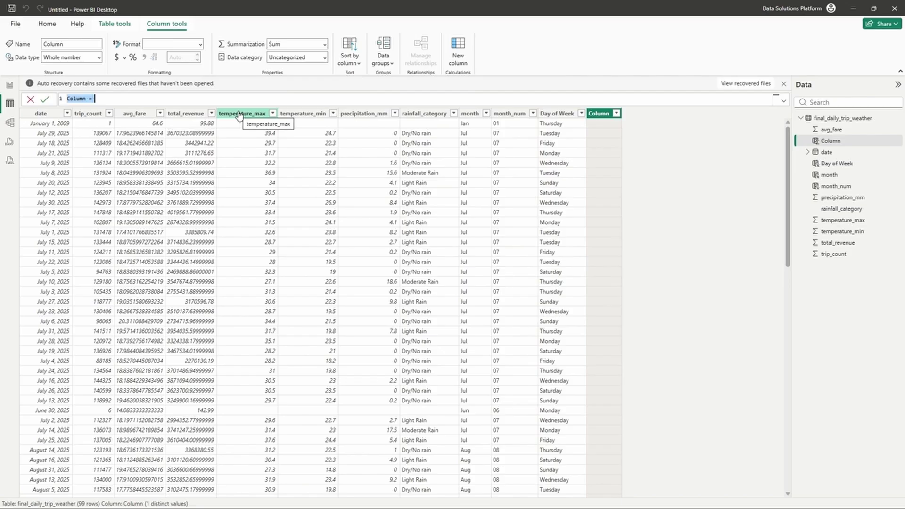
pyautogui.write('IsRainny')
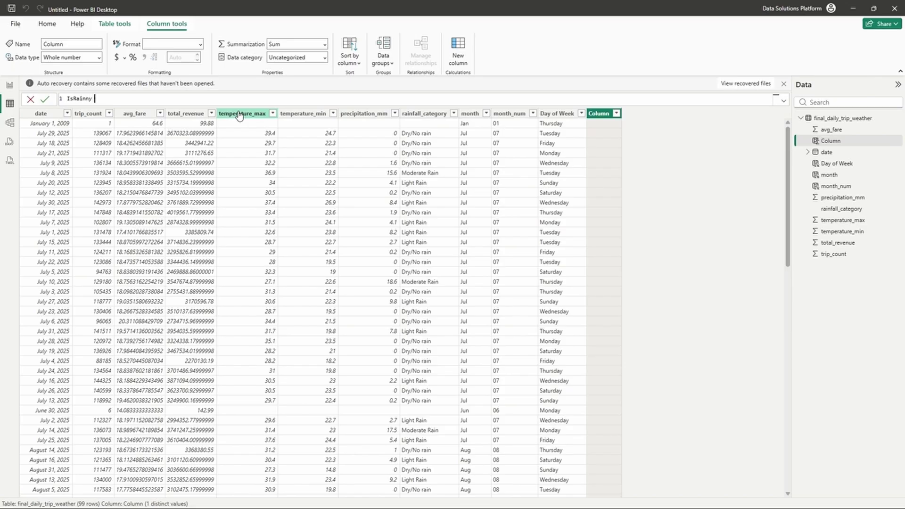
pyautogui.write('= SWIT')
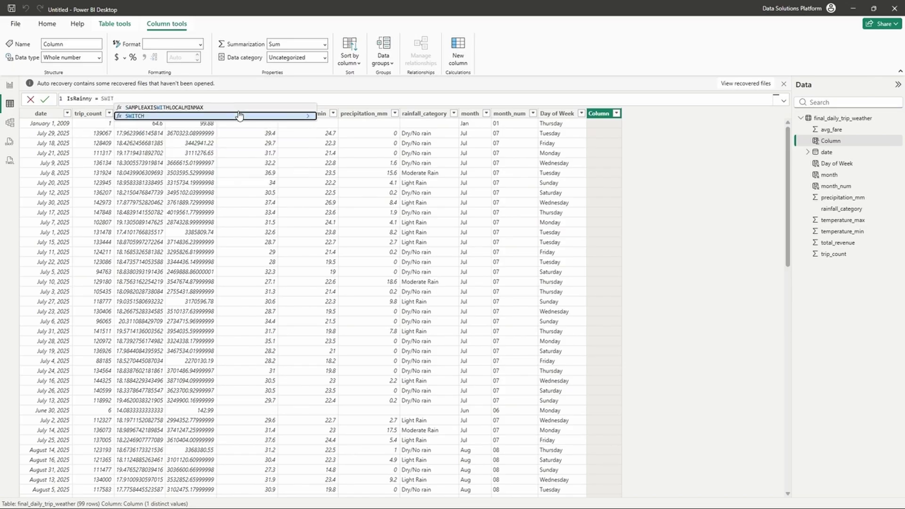
pyautogui.click(240, 116)
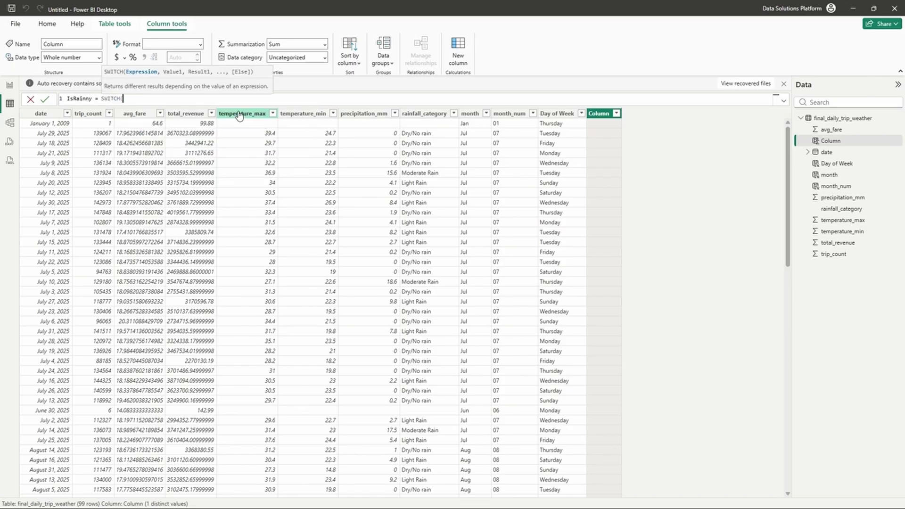
pyautogui.write('TRUE(),')
pyautogui.hotkey('shift', 'Return')
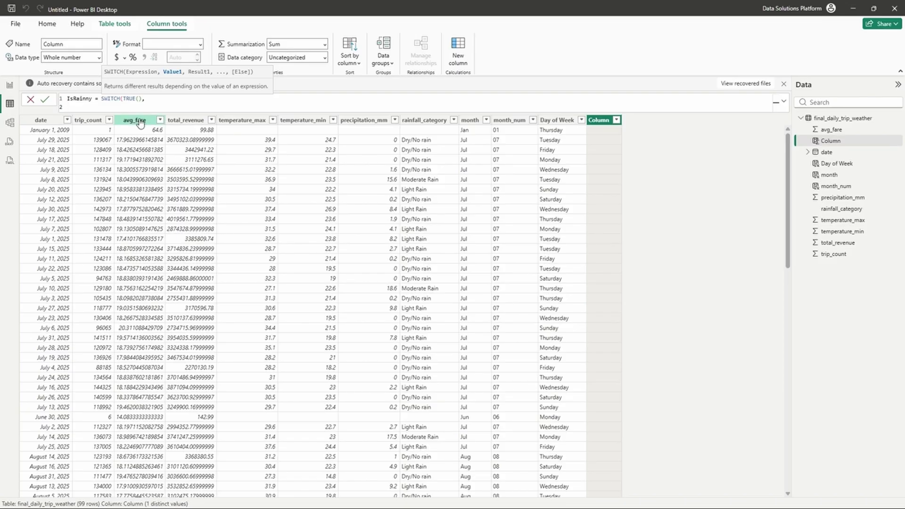
# Add the SWITCH condition ISBLANK(final_daily_trip_weather[rainfall_category]) with the result BLANK() on its own line
pyautogui.write('IS')
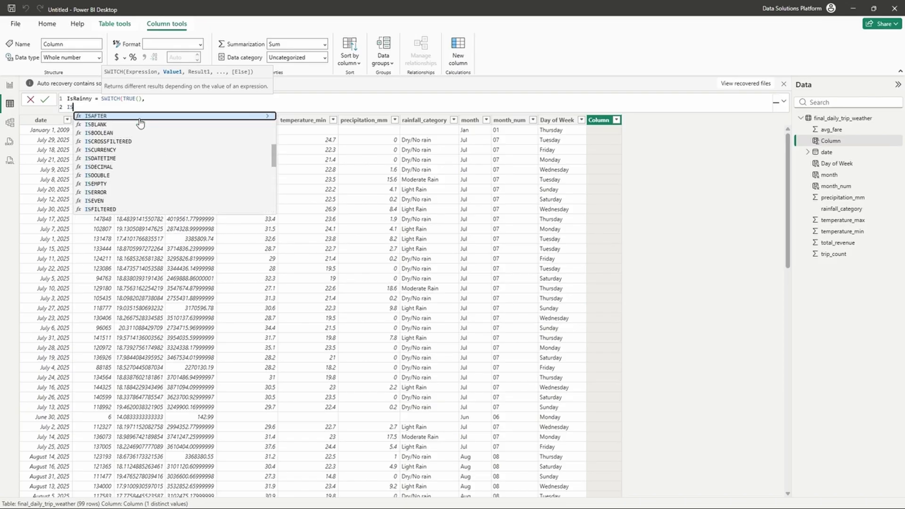
pyautogui.click(140, 124)
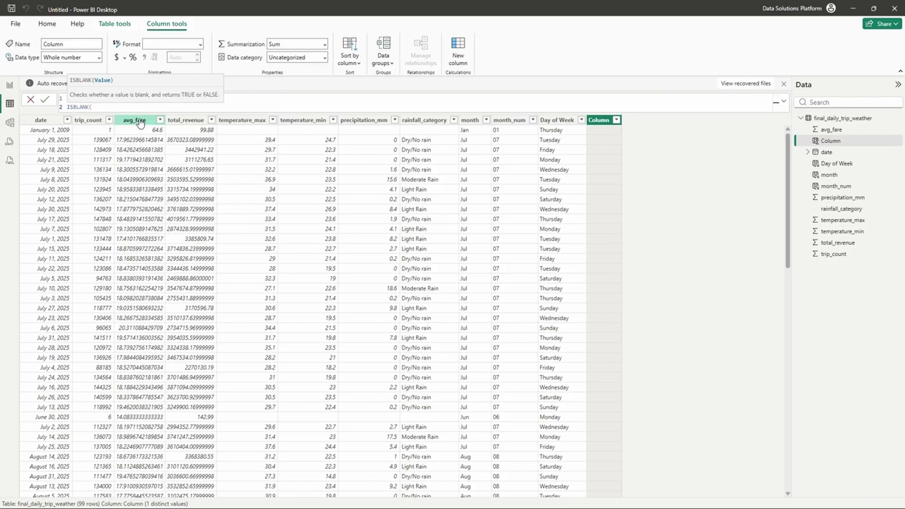
pyautogui.write('rain')
pyautogui.press('Tab')
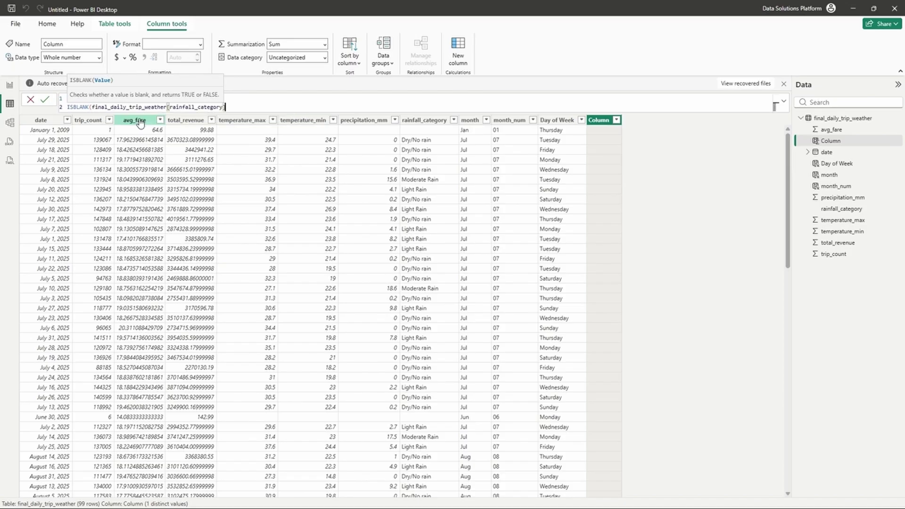
pyautogui.write(')')
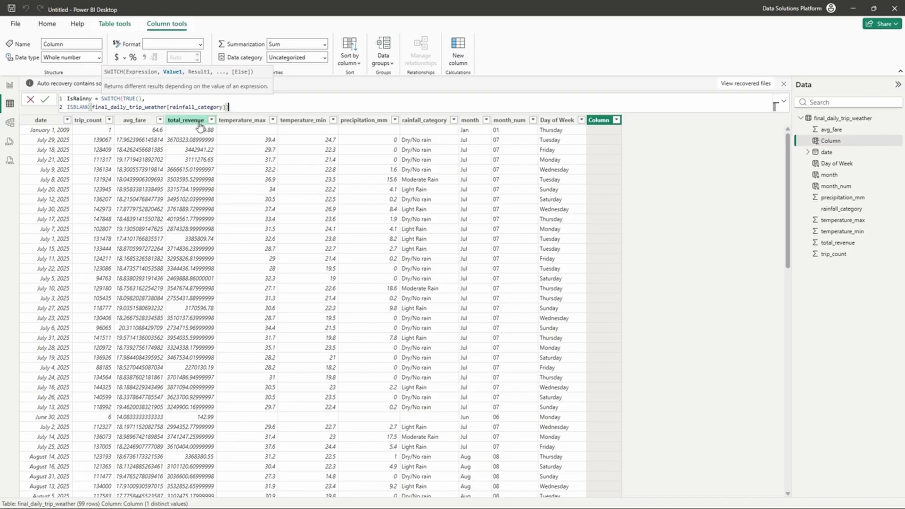
pyautogui.write(')')
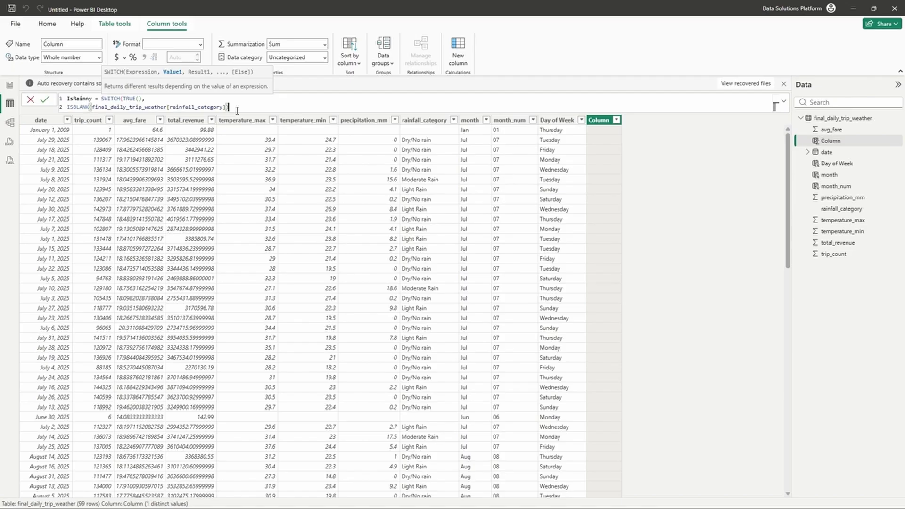
pyautogui.write(', BLANK(),')
pyautogui.hotkey('shift', 'Return')
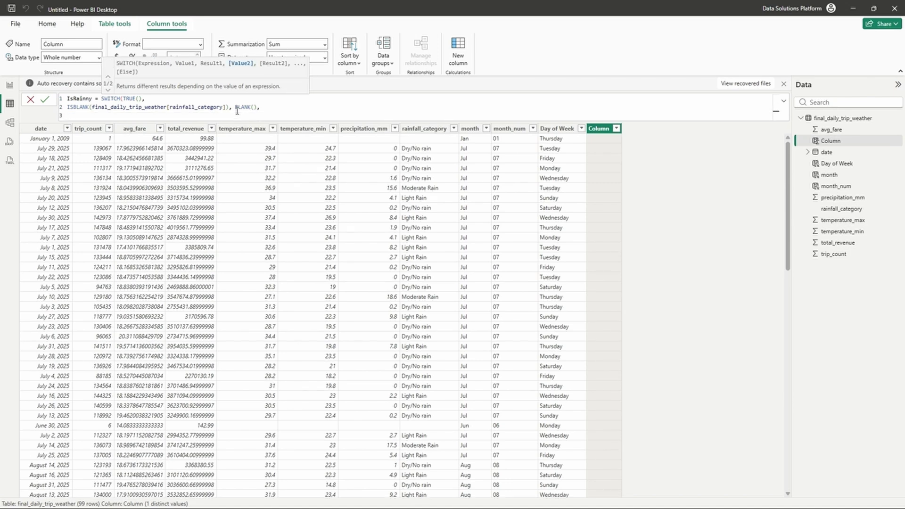
# Complete the IsRainny formula so a rainfall_category of "Dry/No rain" returns "Dry" and everything else returns "Rainny", and commit it
pyautogui.write('final_daily_trip_weather[rainfall_category] = "Dry/No')
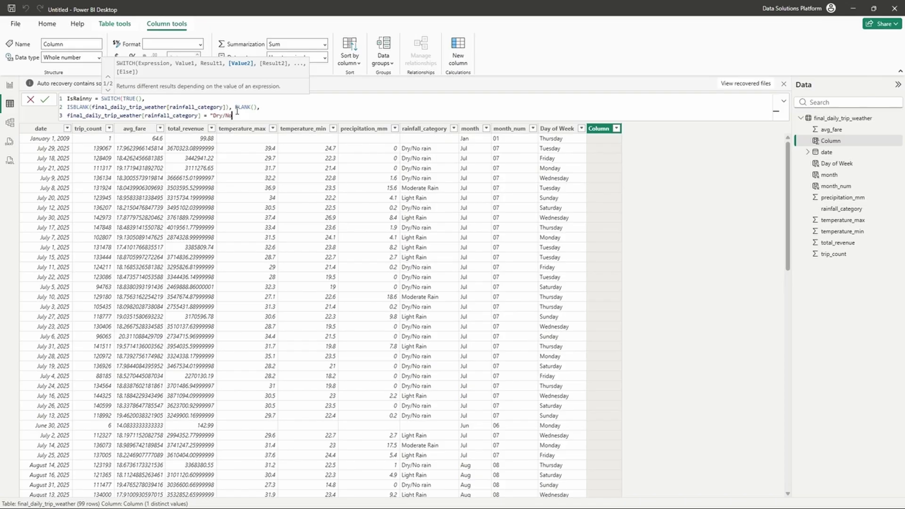
pyautogui.write('rain", "Dry')
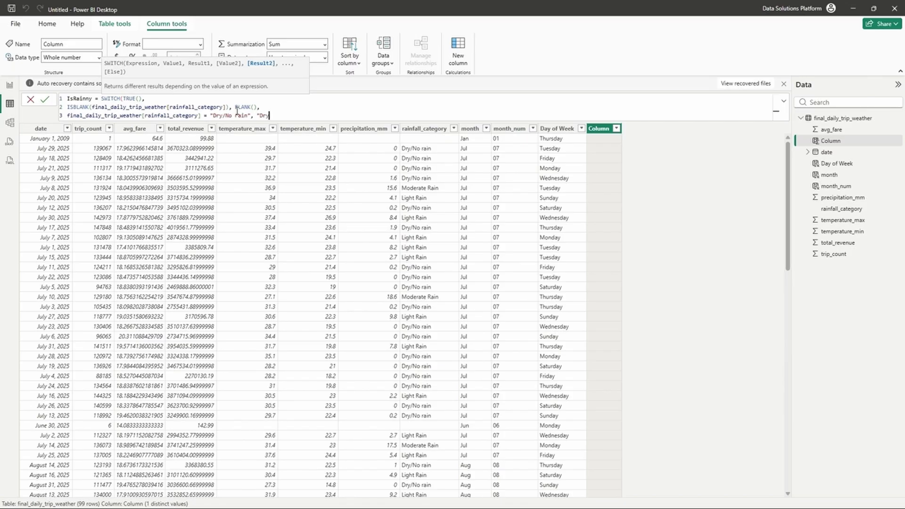
pyautogui.write(',')
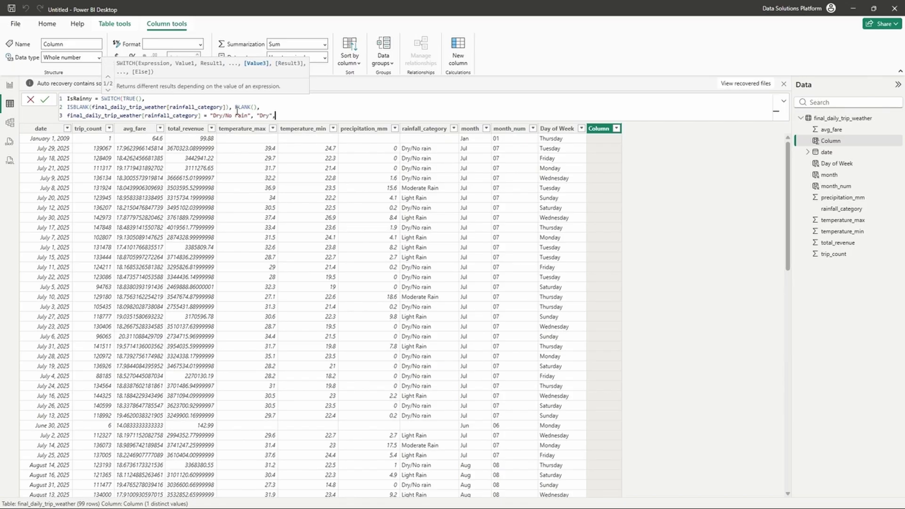
pyautogui.hotkey('shift', 'Return')
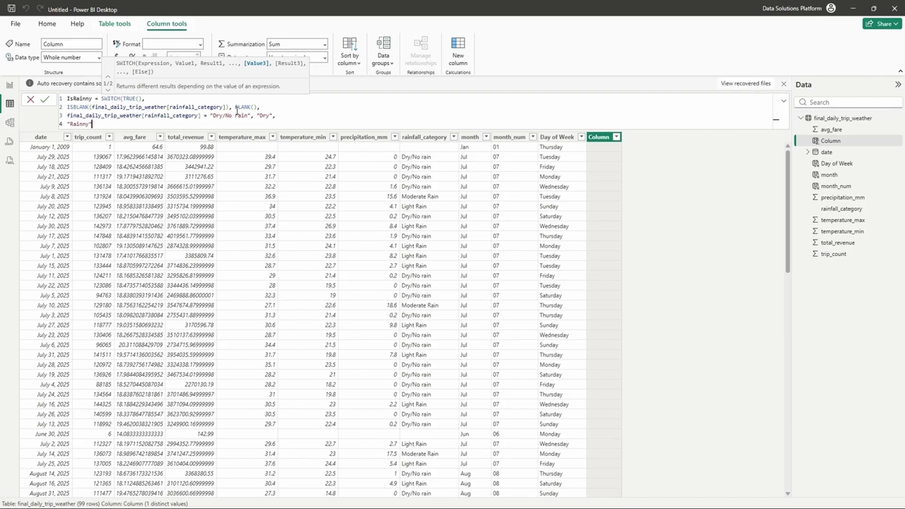
pyautogui.write('"Rainny")')
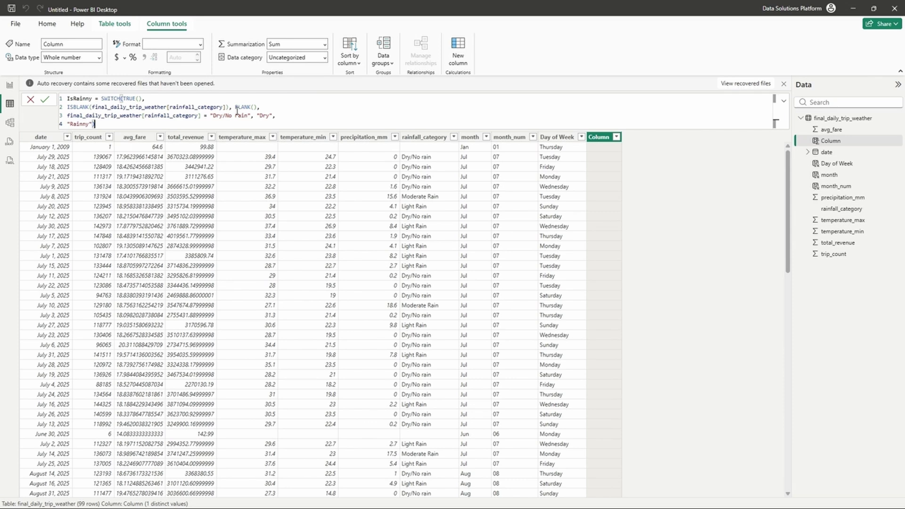
pyautogui.press('Return')
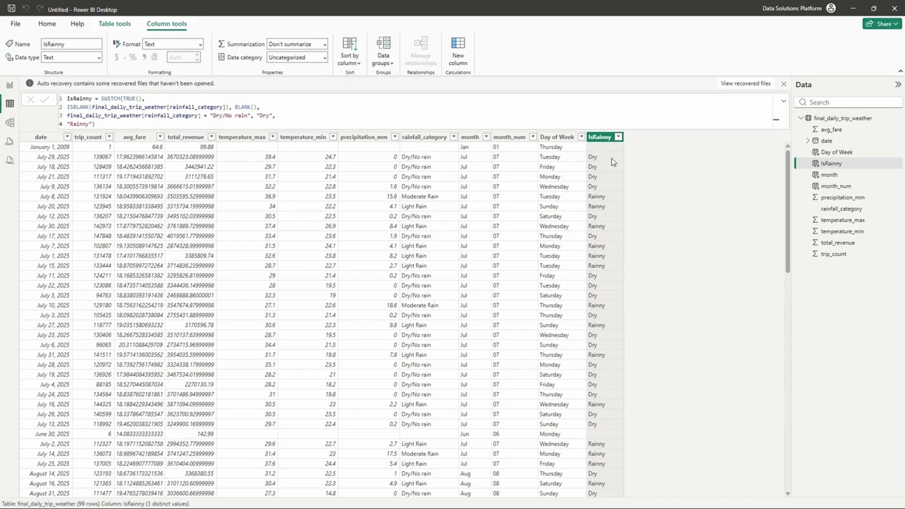
# Filter the IsRainny column to Dry only, check the matching rows' rainfall categories, and clear all filters
pyautogui.click(618, 137)
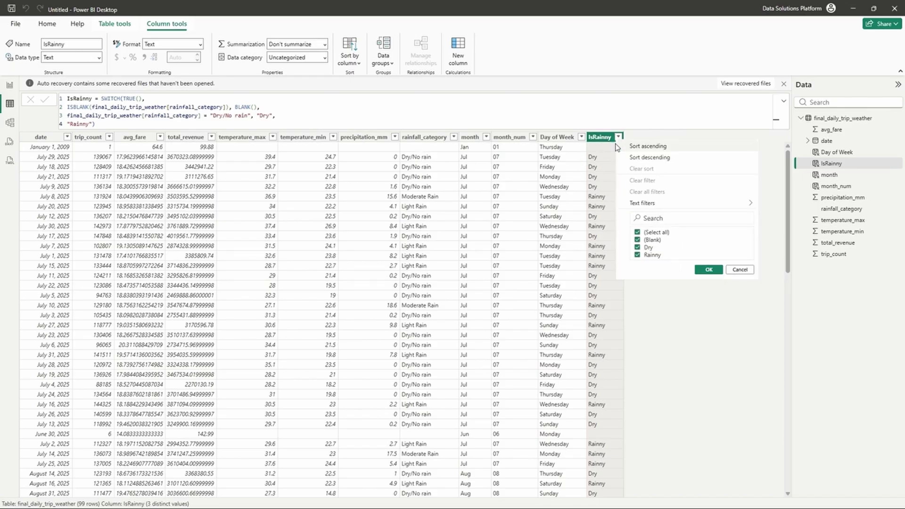
pyautogui.click(637, 232)
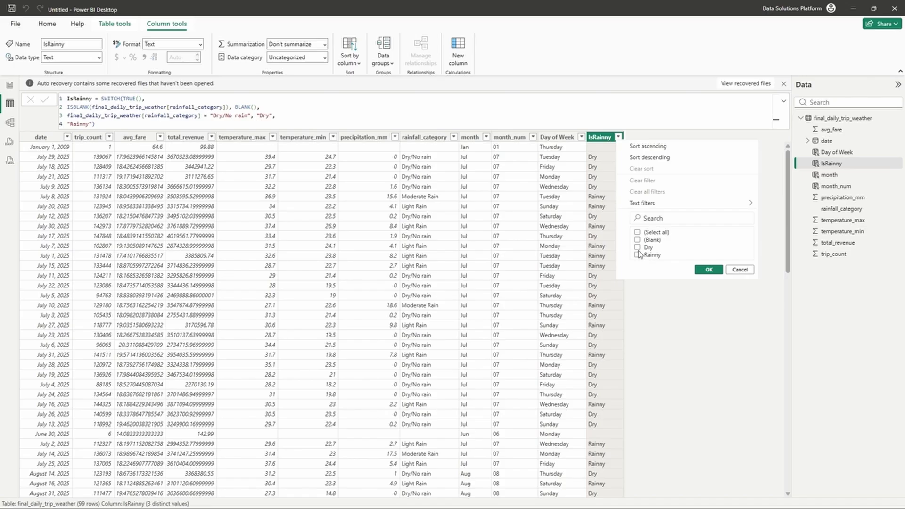
pyautogui.click(637, 248)
pyautogui.click(709, 269)
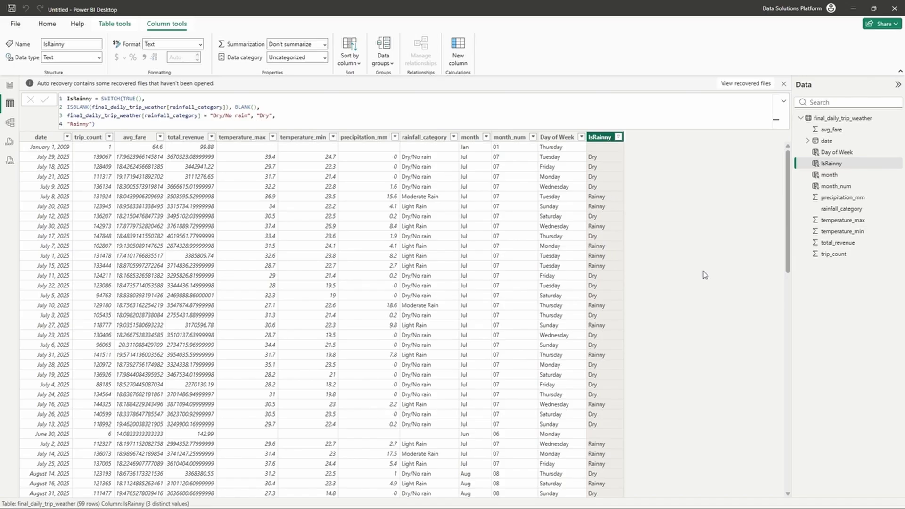
pyautogui.scroll(-10, 599, 241)
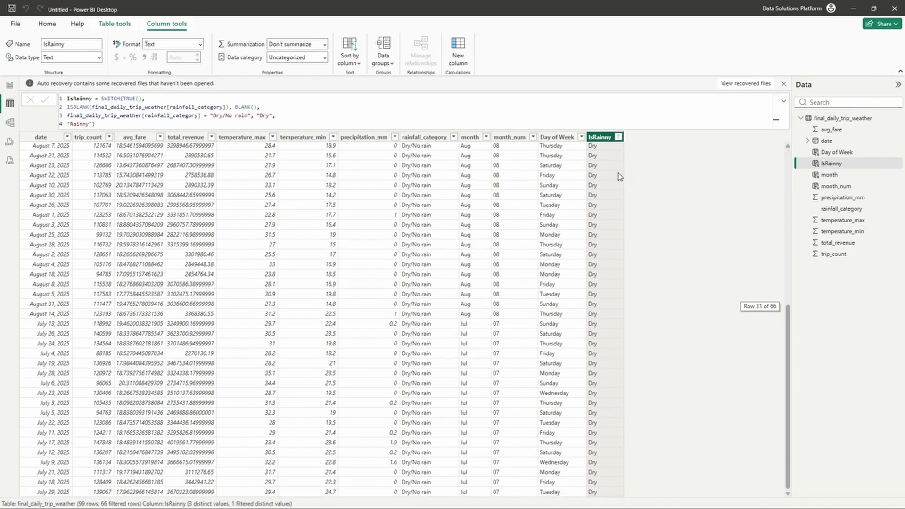
pyautogui.click(618, 138)
pyautogui.click(636, 191)
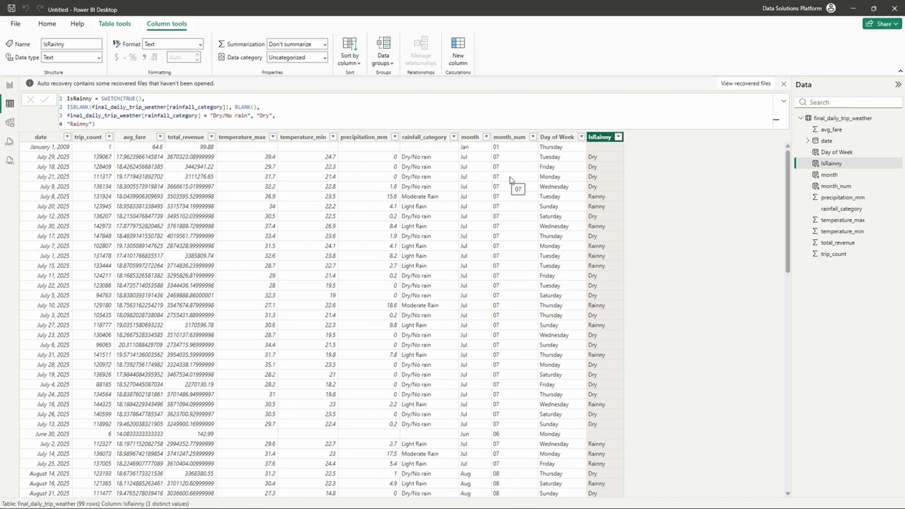
# Create an empty manually entered table named "All Measures for NYC" from the report view and load it into the model
pyautogui.click(10, 85)
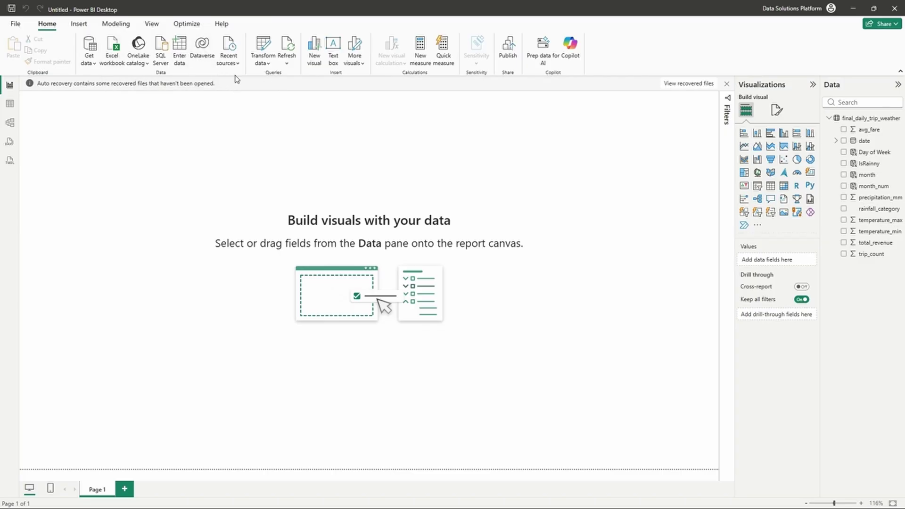
pyautogui.click(182, 52)
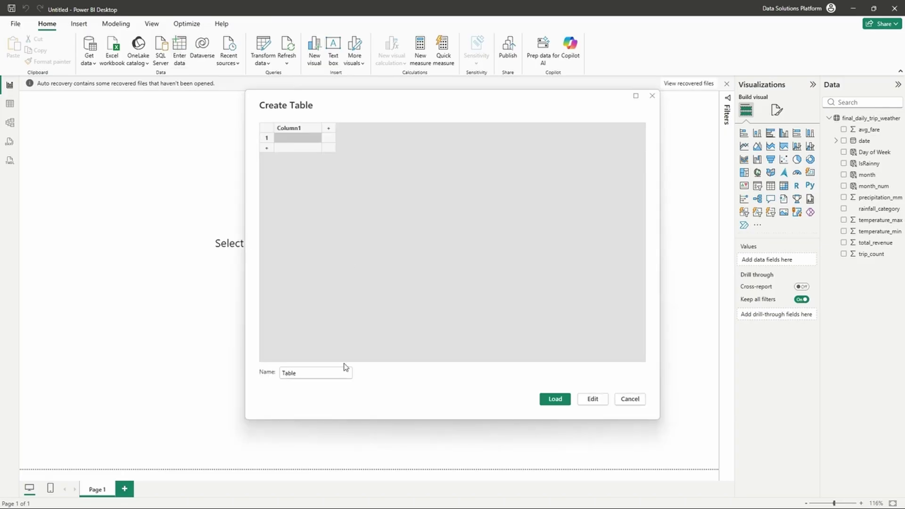
pyautogui.moveTo(297, 373); pyautogui.dragTo(233, 363)
pyautogui.write('All')
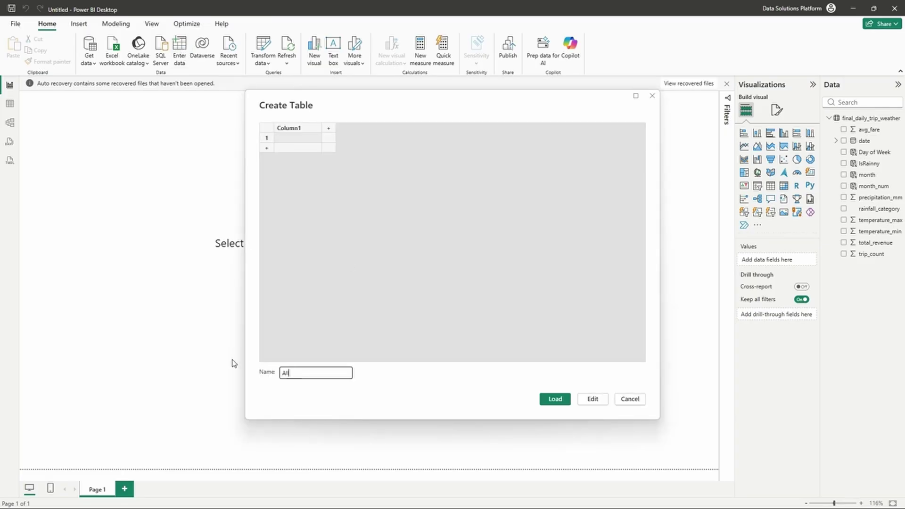
pyautogui.write(' me')
pyautogui.press('BackSpace')
pyautogui.press('BackSpace')
pyautogui.click(554, 402)
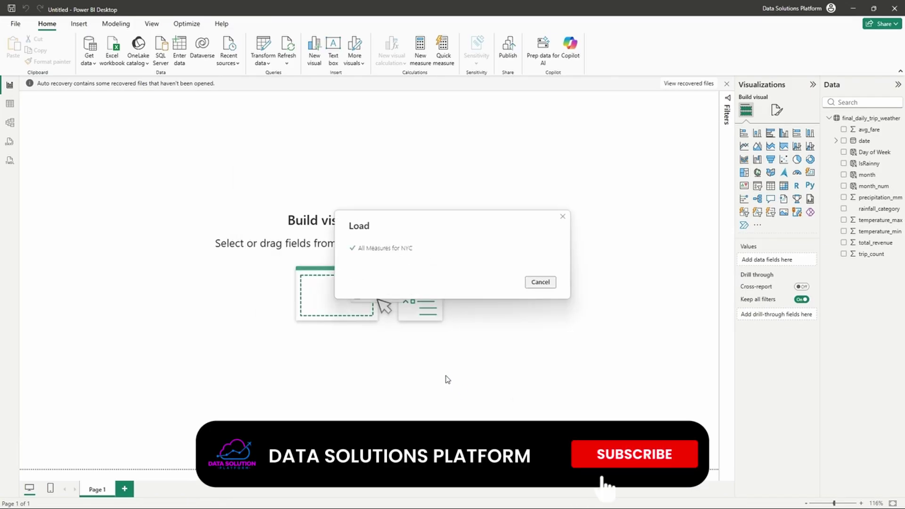
# Add a Total Revenue measure to the All Measures for NYC table as SUM(final_daily_trip_weather[total_revenue])
pyautogui.click(886, 118)
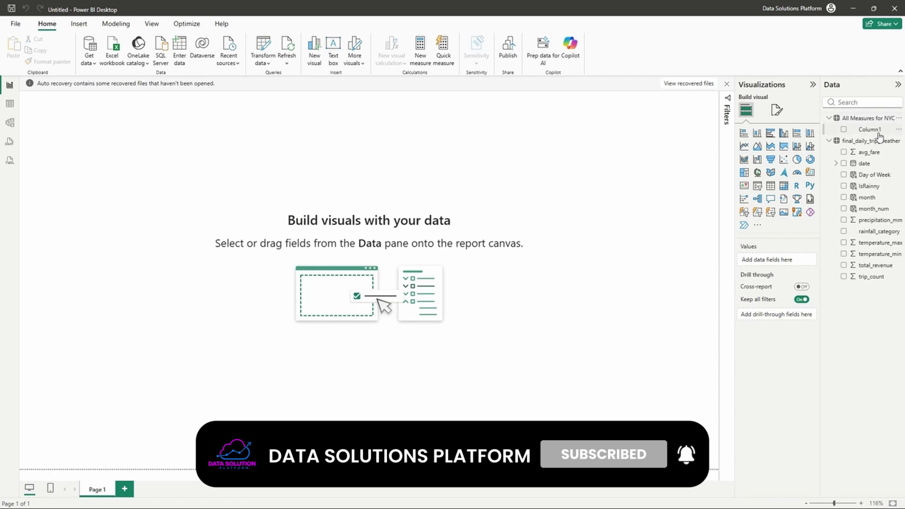
pyautogui.click(898, 119)
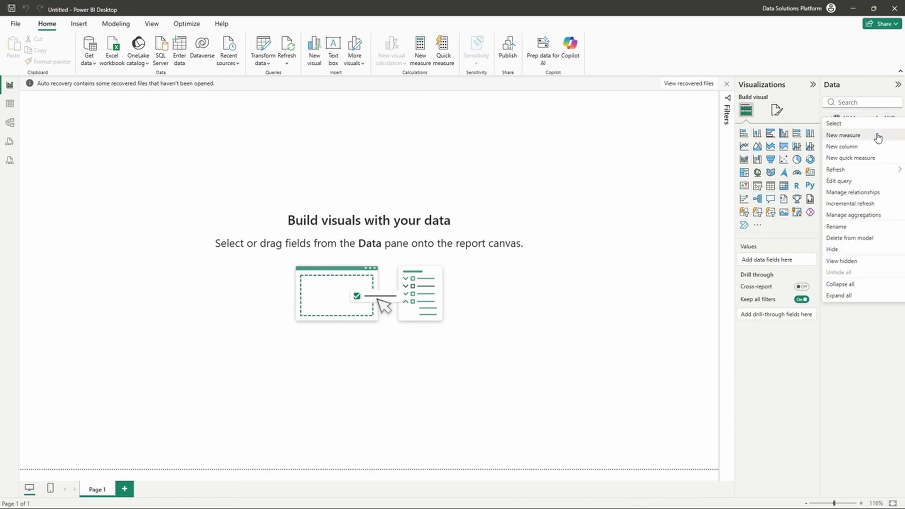
pyautogui.press('Escape')
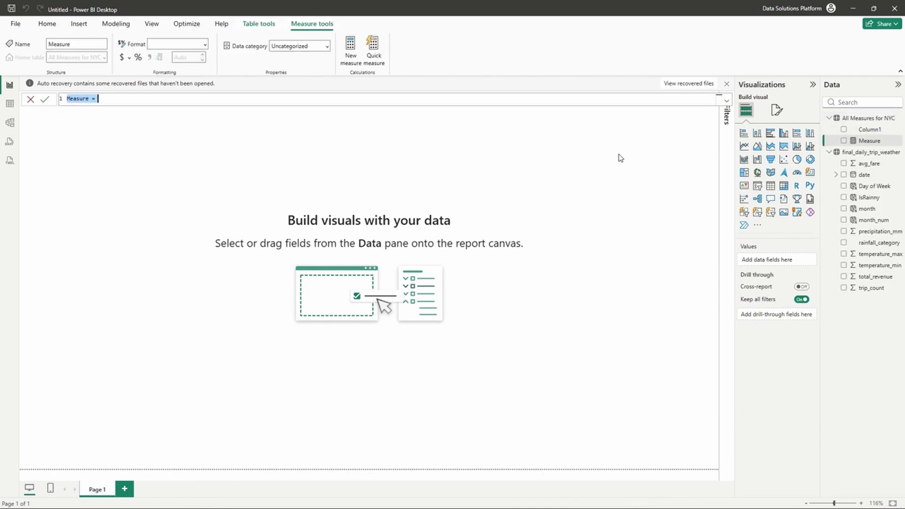
pyautogui.write('Total Revenue = SUM(')
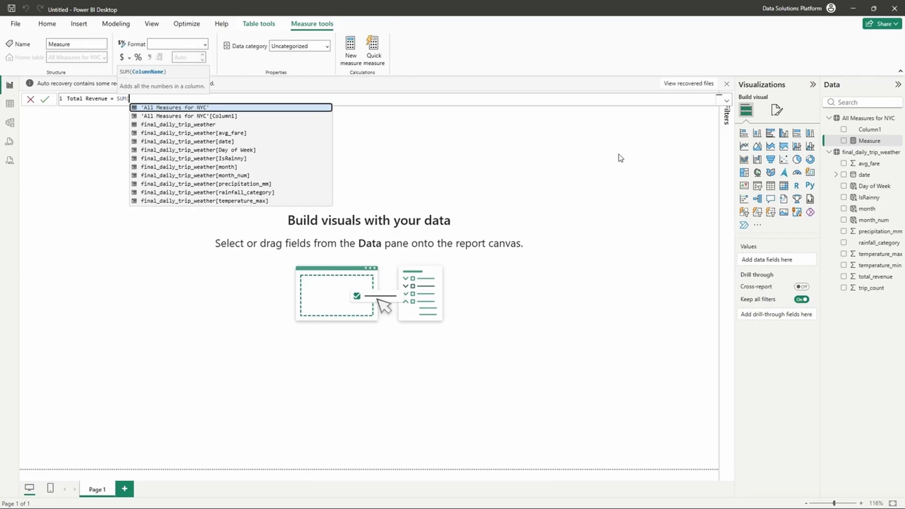
pyautogui.write('total')
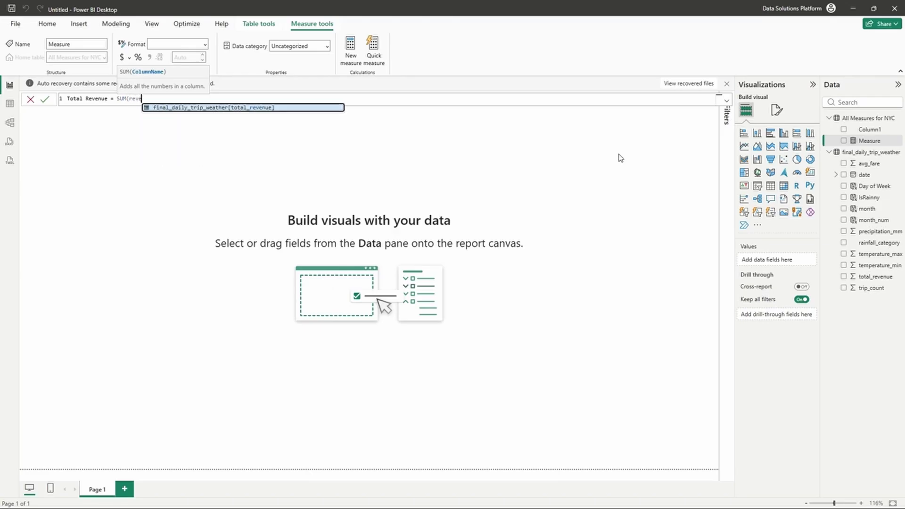
pyautogui.press('Tab')
pyautogui.write(')')
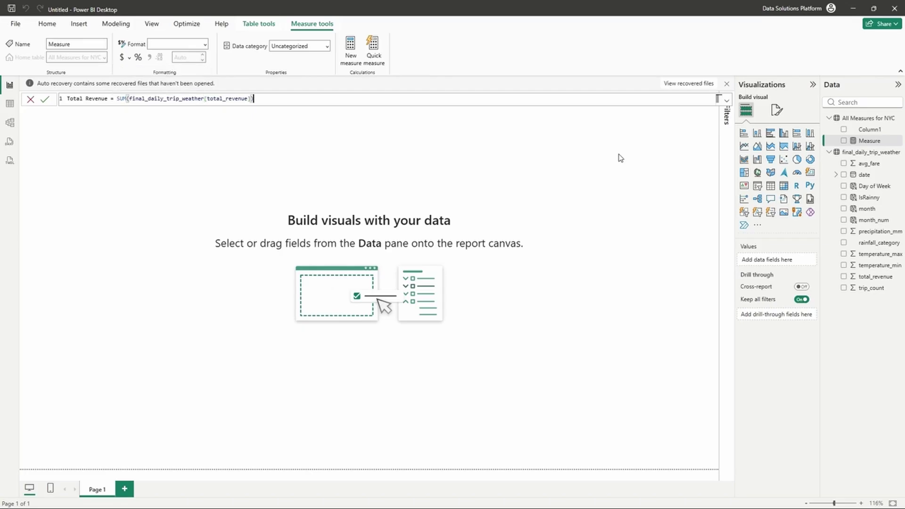
pyautogui.press('Return')
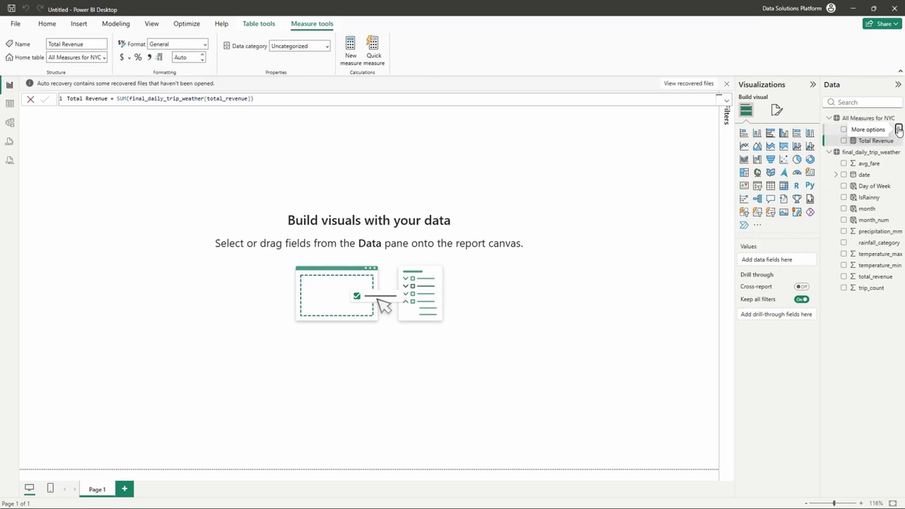
# Delete the placeholder Column1 from the All Measures for NYC table
pyautogui.click(899, 129)
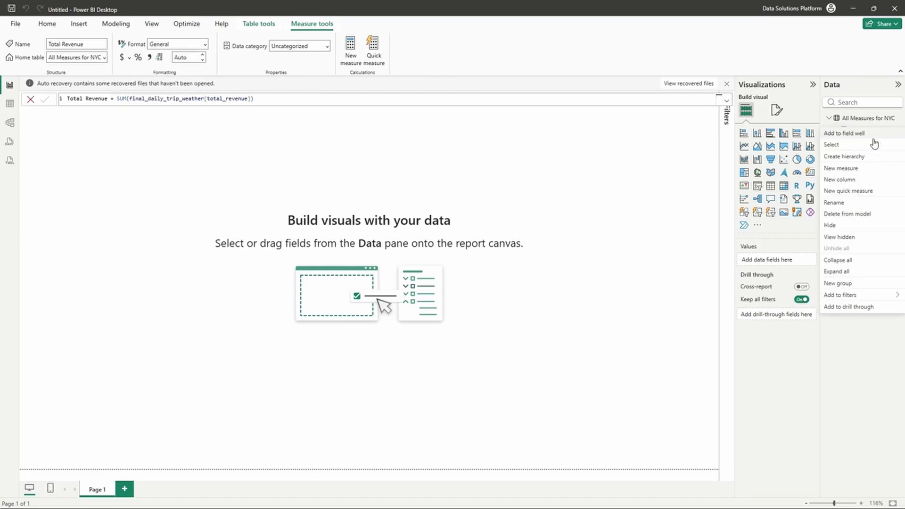
pyautogui.click(857, 216)
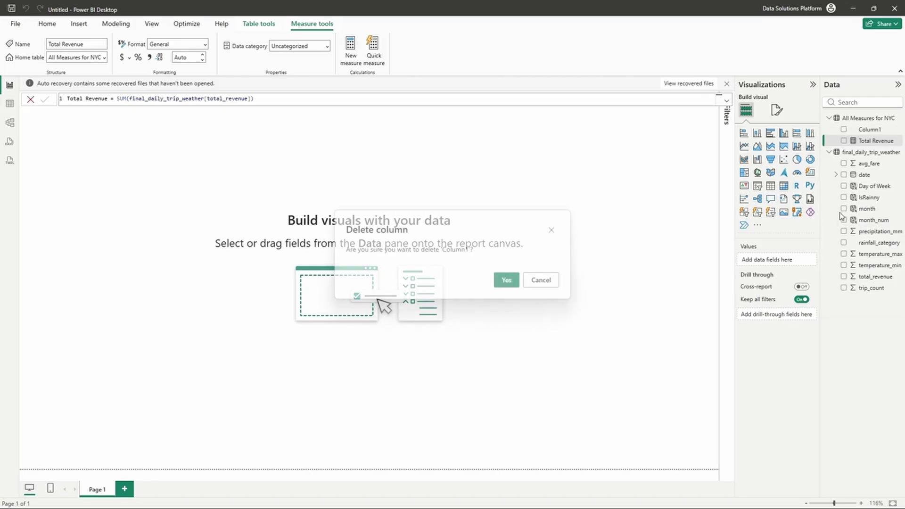
pyautogui.click(502, 281)
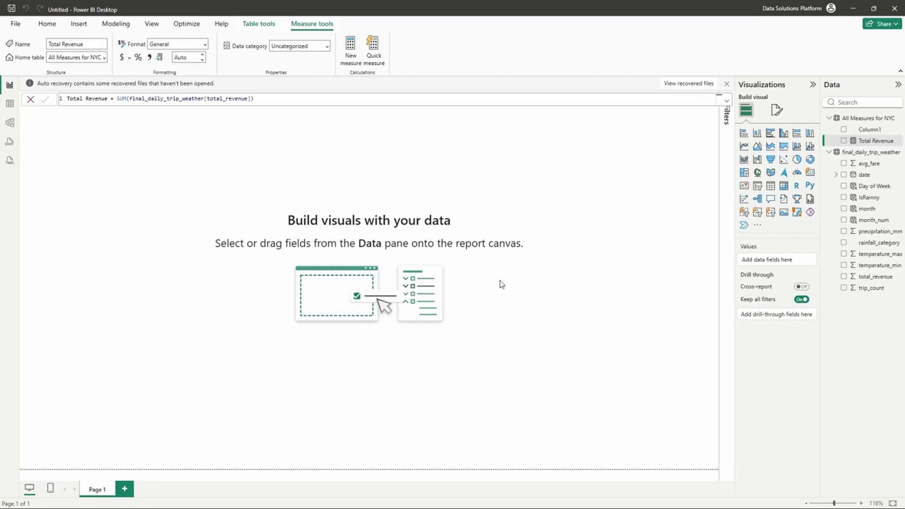
# Add a Total Trip Cnt measure to the All Measures for NYC table as SUM(final_daily_trip_weather[trip_count])
pyautogui.click(898, 117)
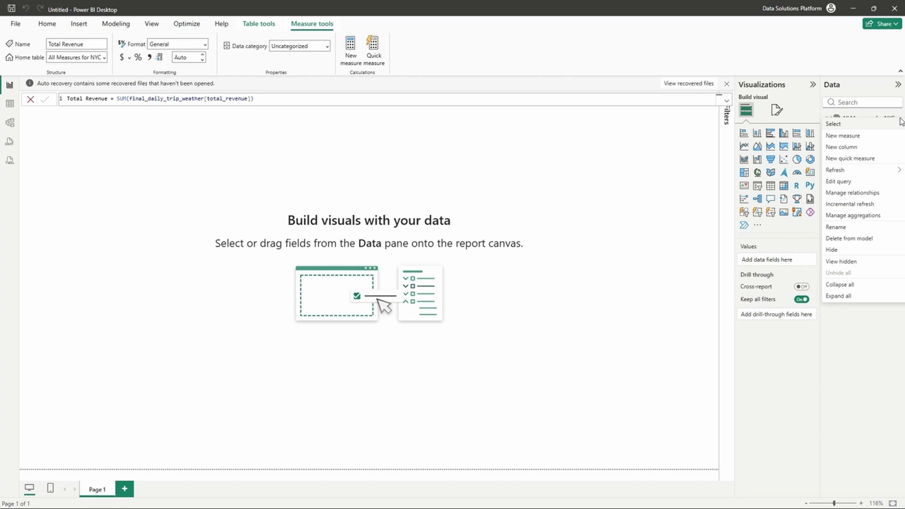
pyautogui.click(885, 137)
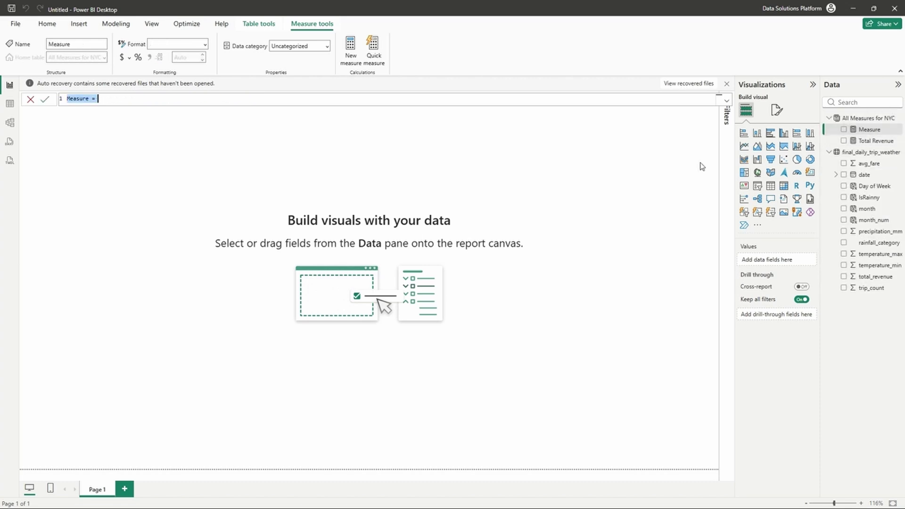
pyautogui.write('Total Trip Cnt = To')
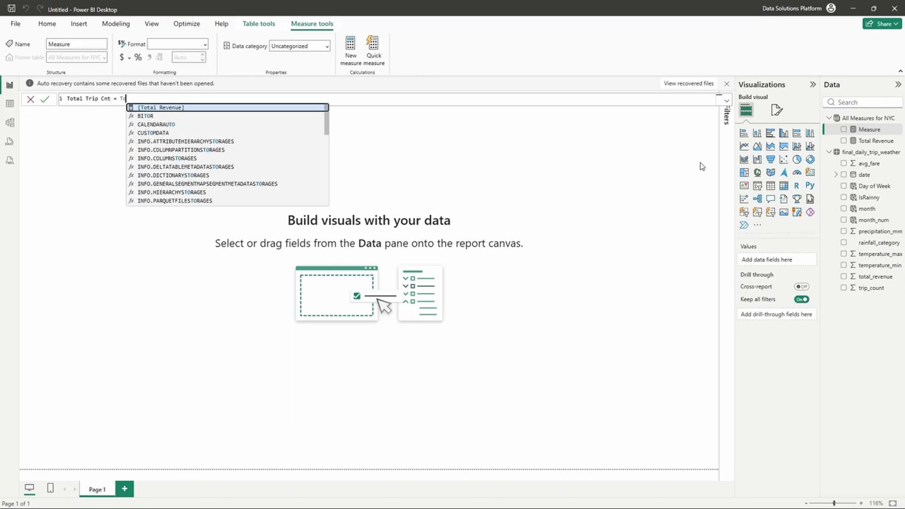
pyautogui.press('BackSpace')
pyautogui.press('BackSpace')
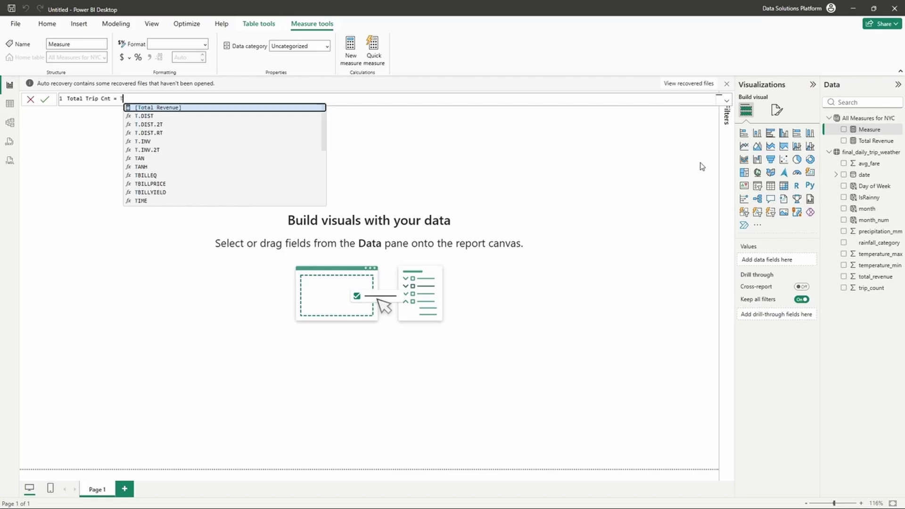
pyautogui.write('SUM(')
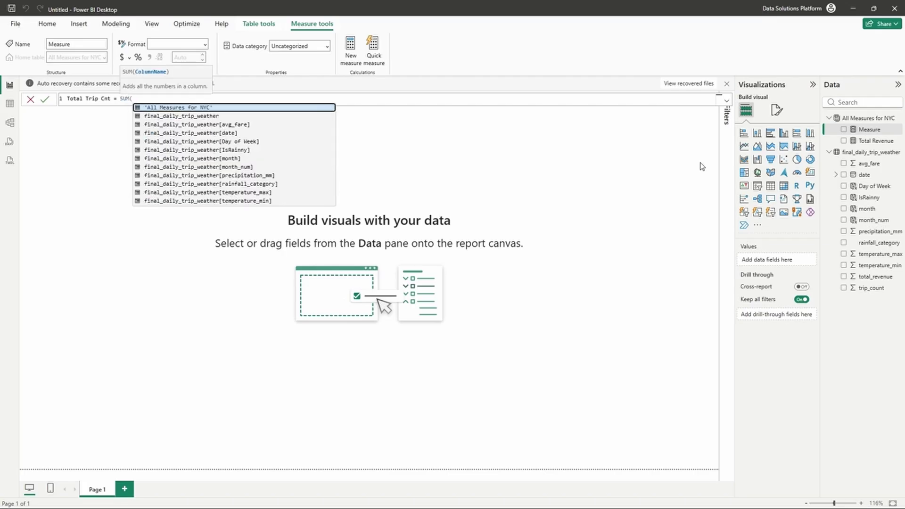
pyautogui.press('Up')
pyautogui.press('Tab')
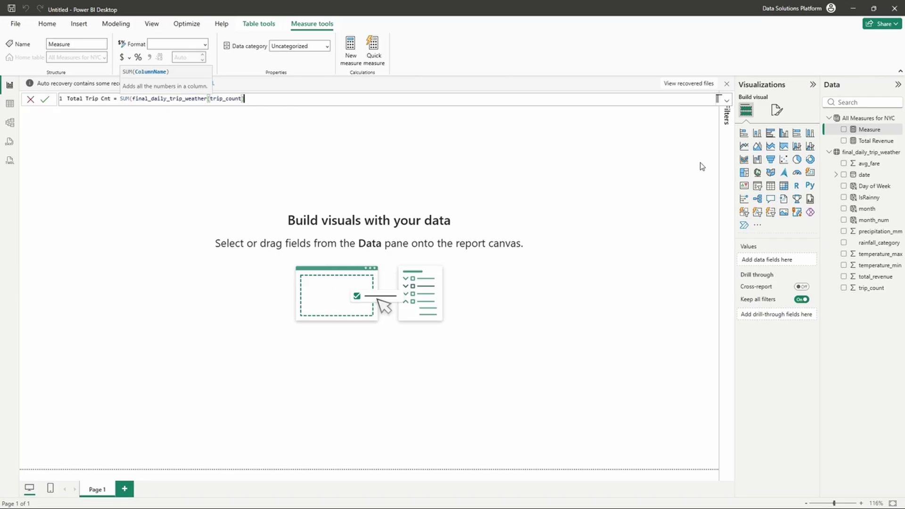
pyautogui.write(')')
pyautogui.press('Return')
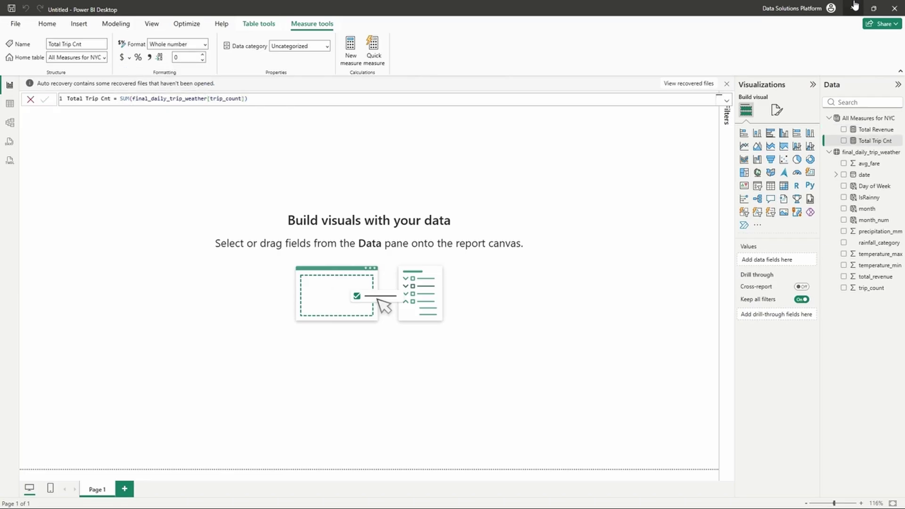
# Add a Total No of Days measure to the All Measures for NYC table as COUNTROWS(final_daily_trip_weather)
pyautogui.click(895, 118)
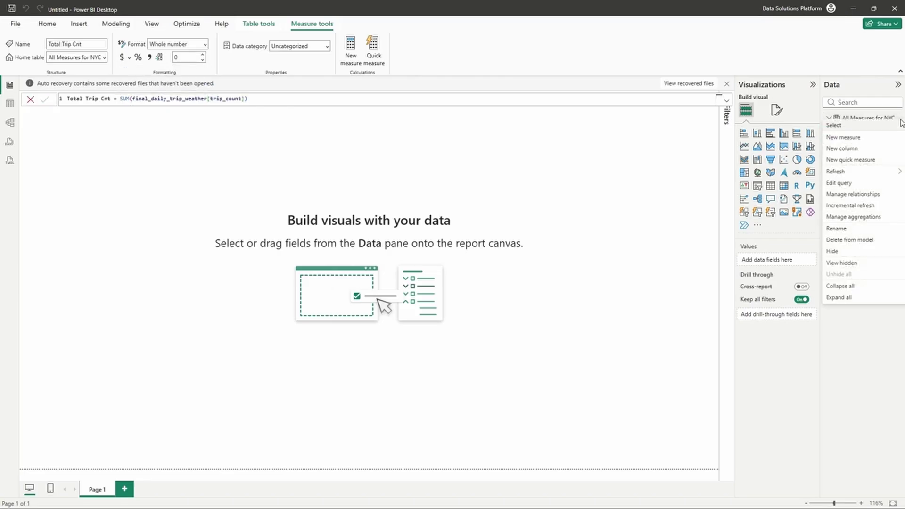
pyautogui.click(877, 141)
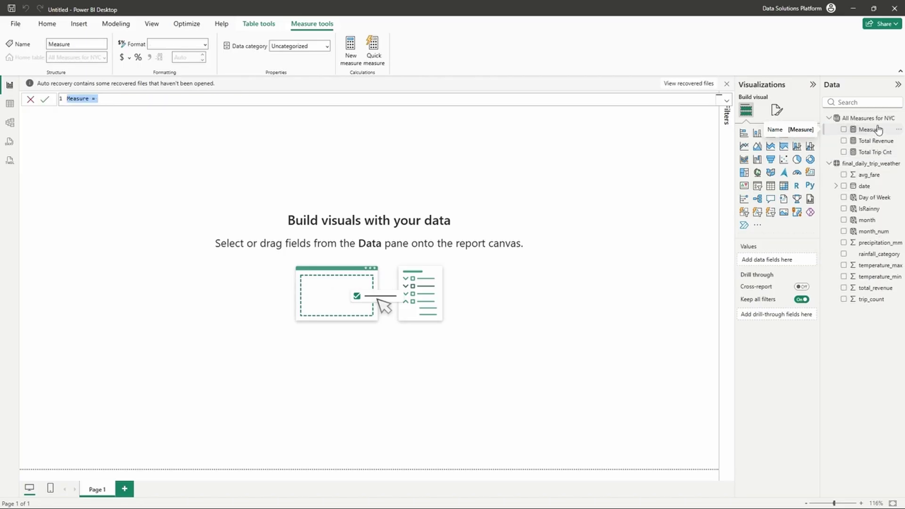
pyautogui.write('Total No of Days = coun')
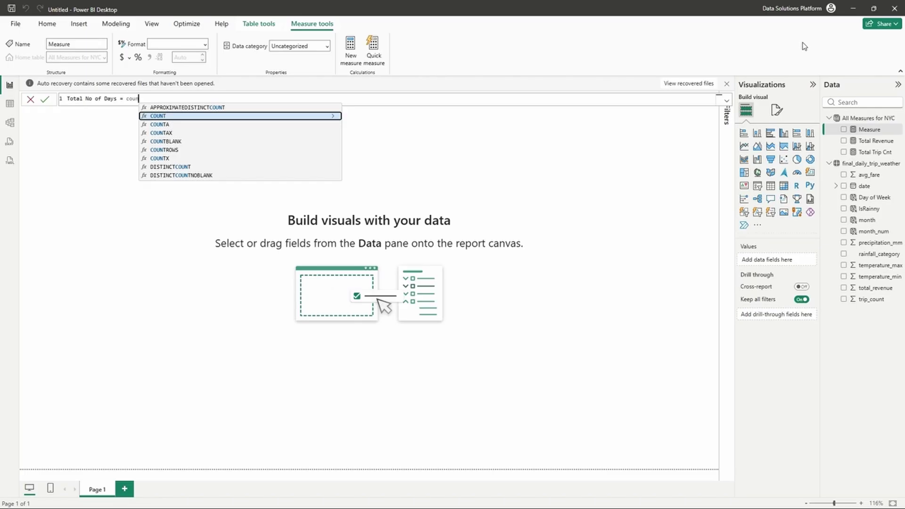
pyautogui.click(161, 150)
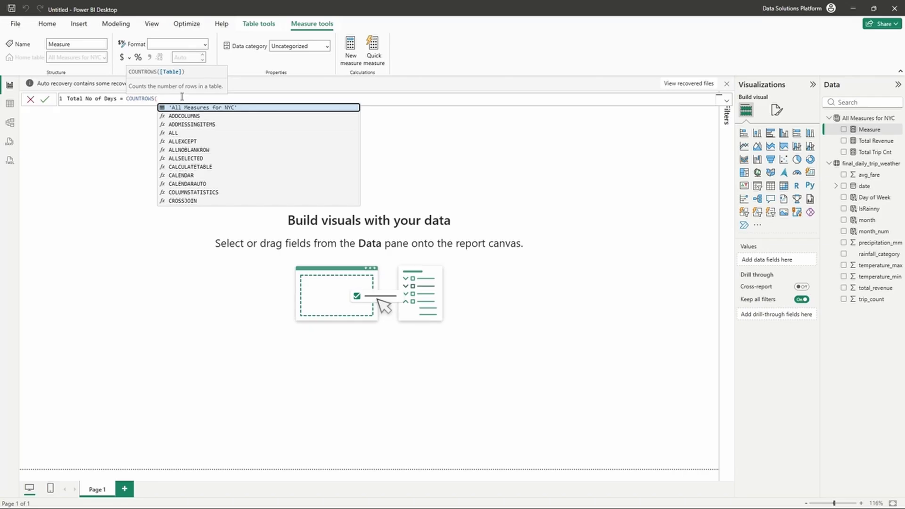
pyautogui.write('final_daily_trip_weather')
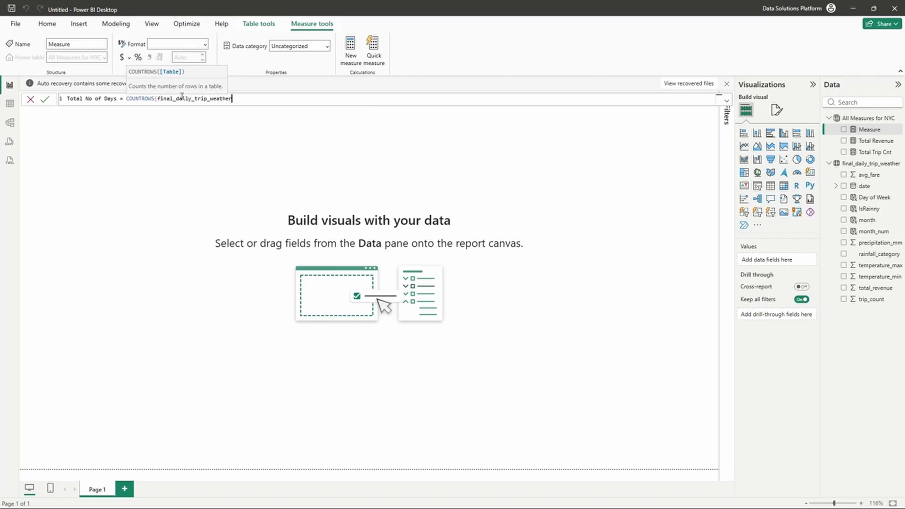
pyautogui.write(')')
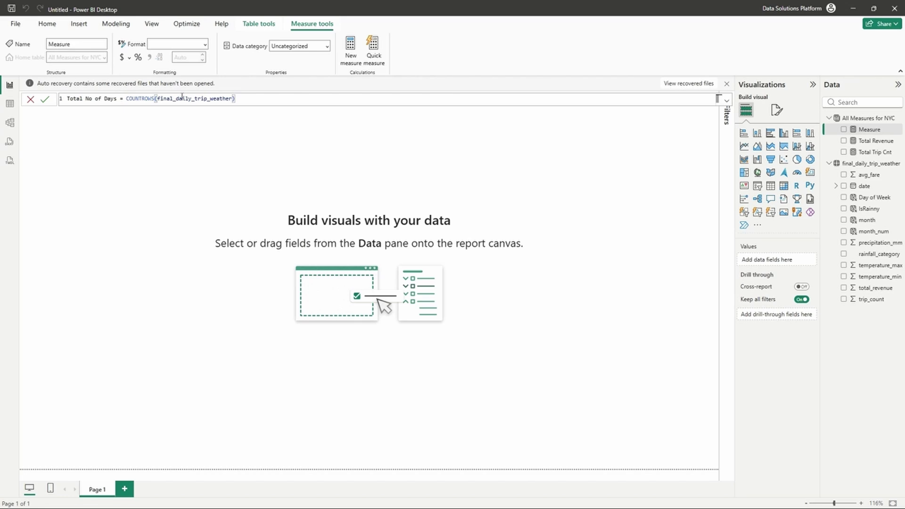
pyautogui.press('Return')
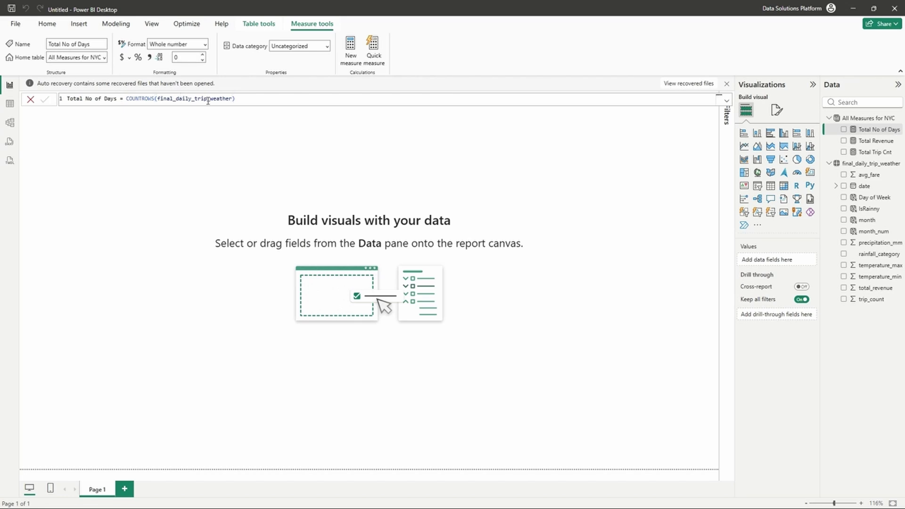
# Add an Average Fare measure to the All Measures for NYC table as AVERAGE(final_daily_trip_weather[avg_fare])
pyautogui.click(896, 119)
pyautogui.click(878, 135)
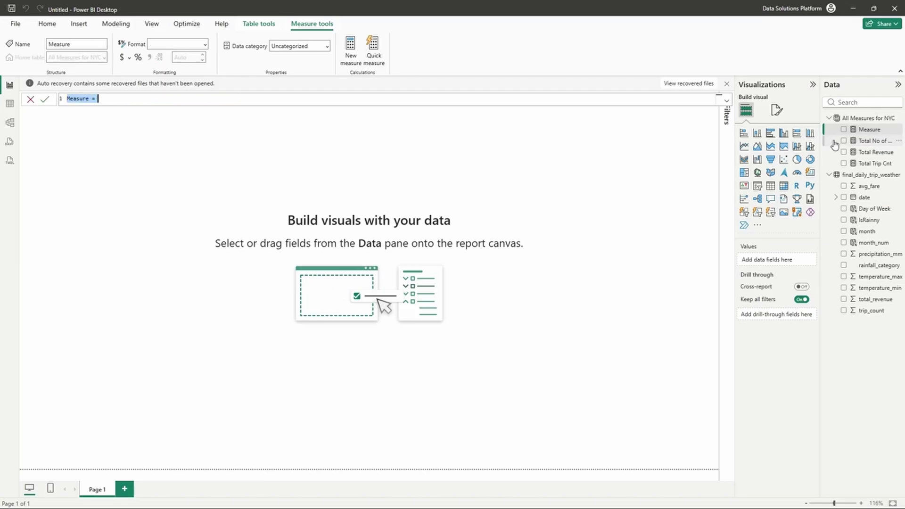
pyautogui.write('Average Fa')
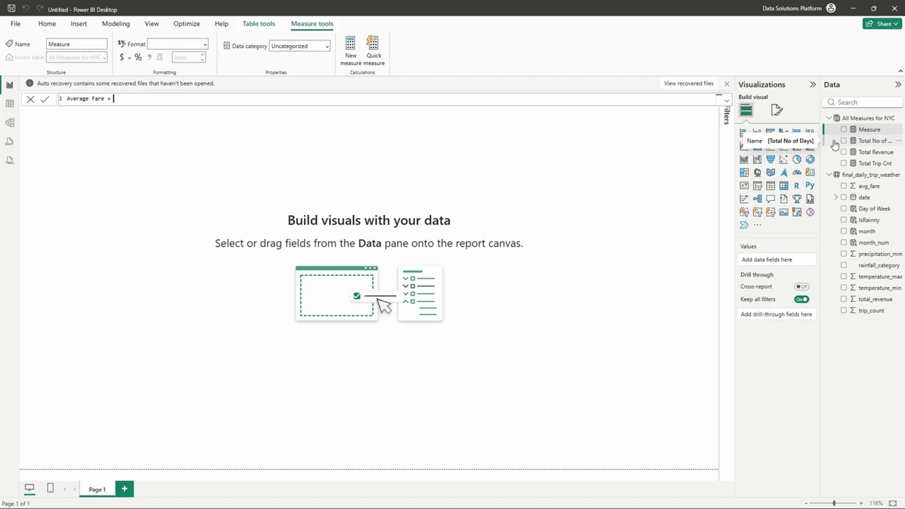
pyautogui.write('AVERAGE(')
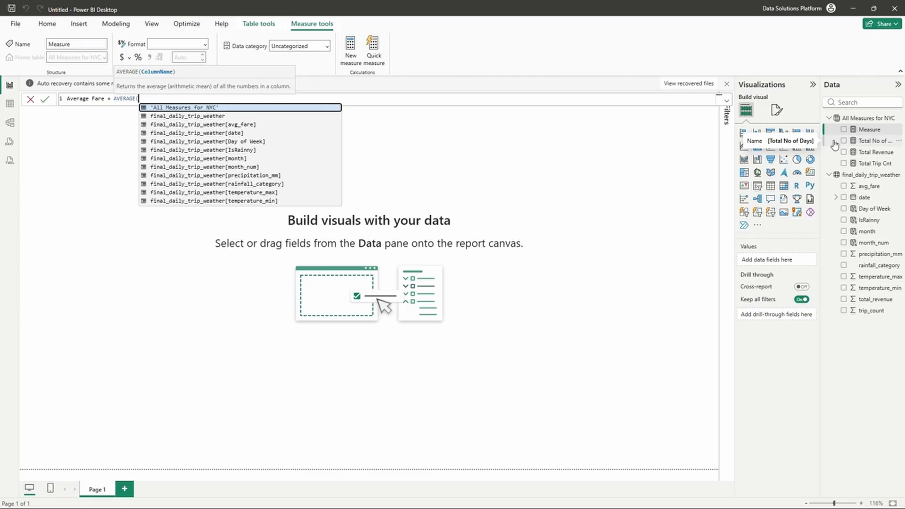
pyautogui.write('avg')
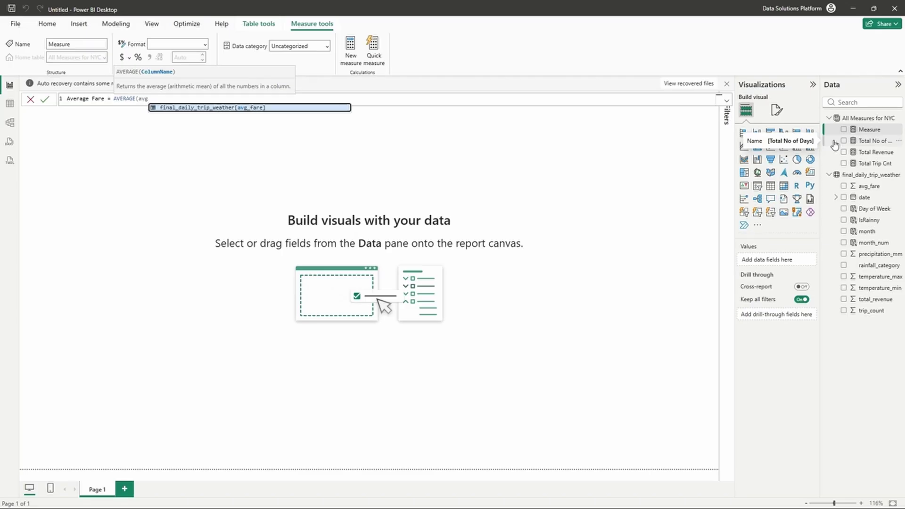
pyautogui.press('Tab')
pyautogui.write(')')
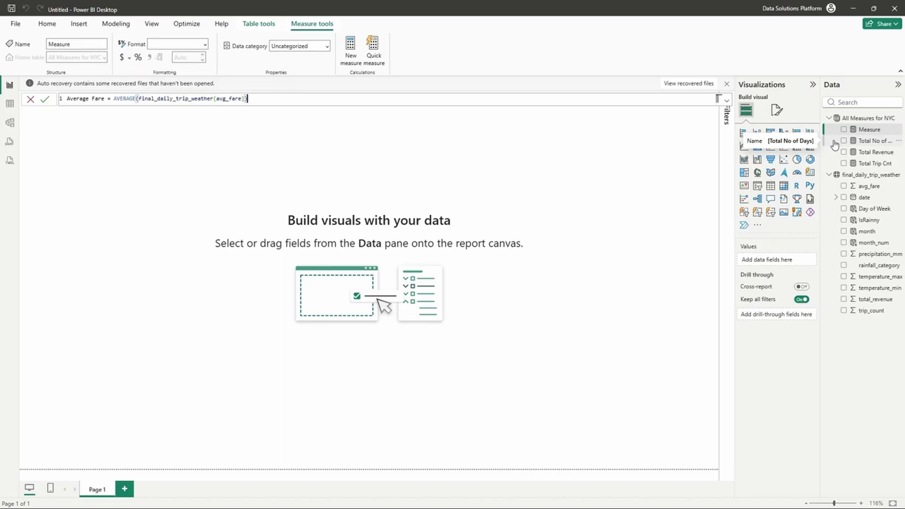
pyautogui.press('Return')
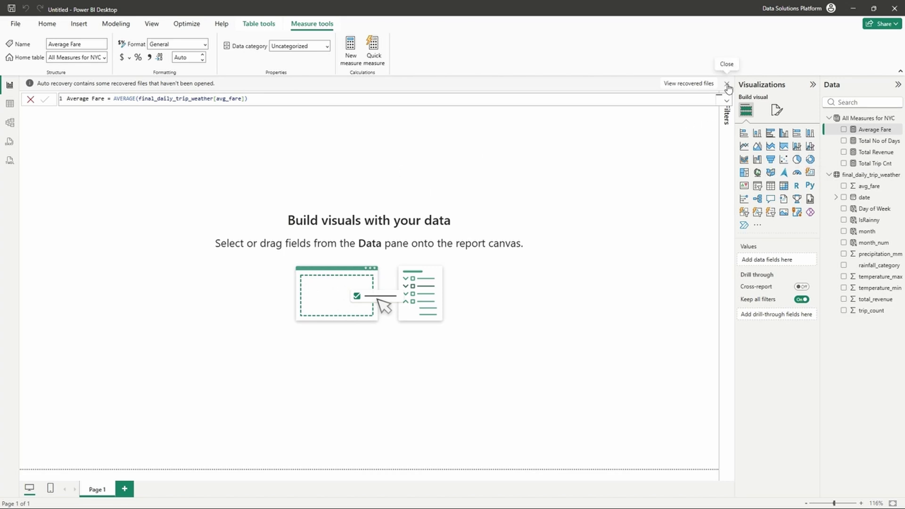
# Add a card visual showing Total Revenue, Total Trip Cnt, Average Fare and Total No of Days, and widen it across the page
pyautogui.click(809, 174)
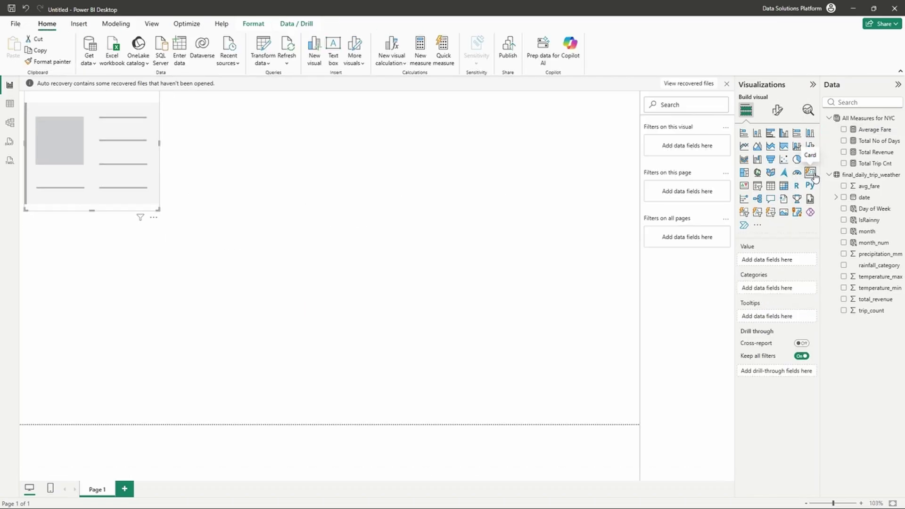
pyautogui.click(152, 203)
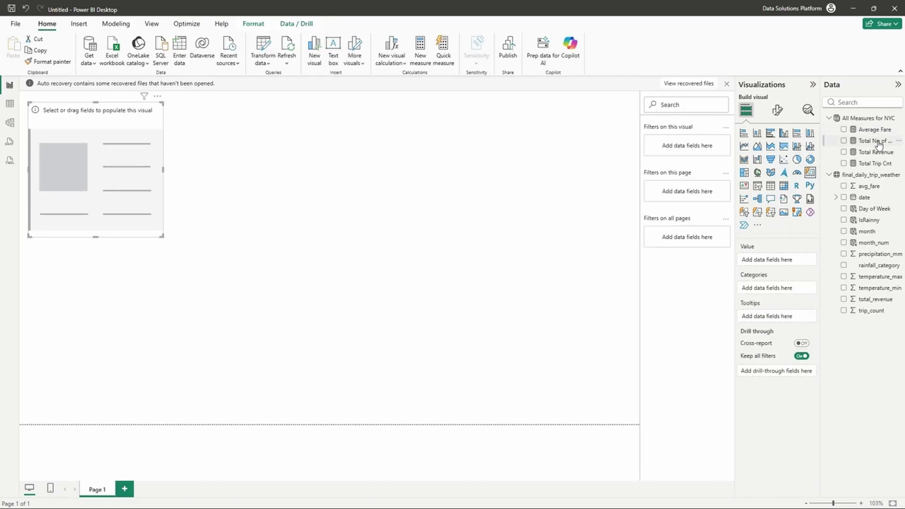
pyautogui.click(844, 152)
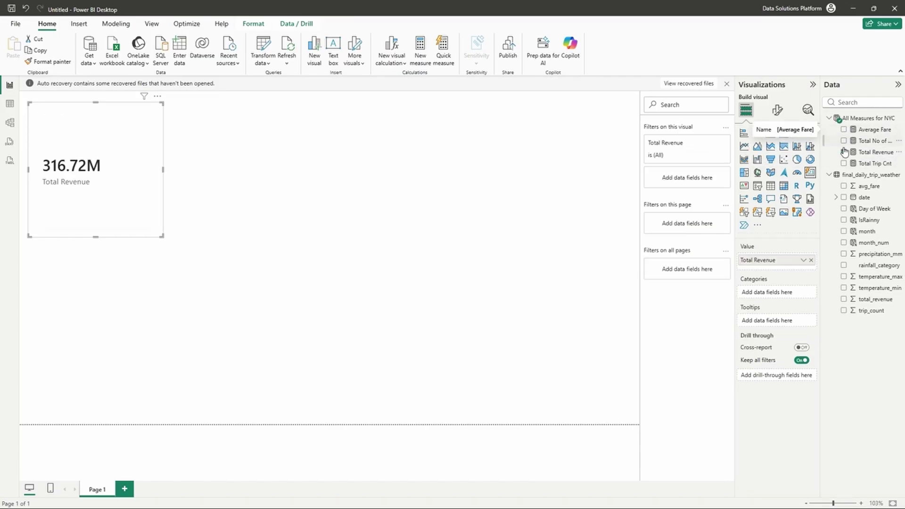
pyautogui.click(843, 163)
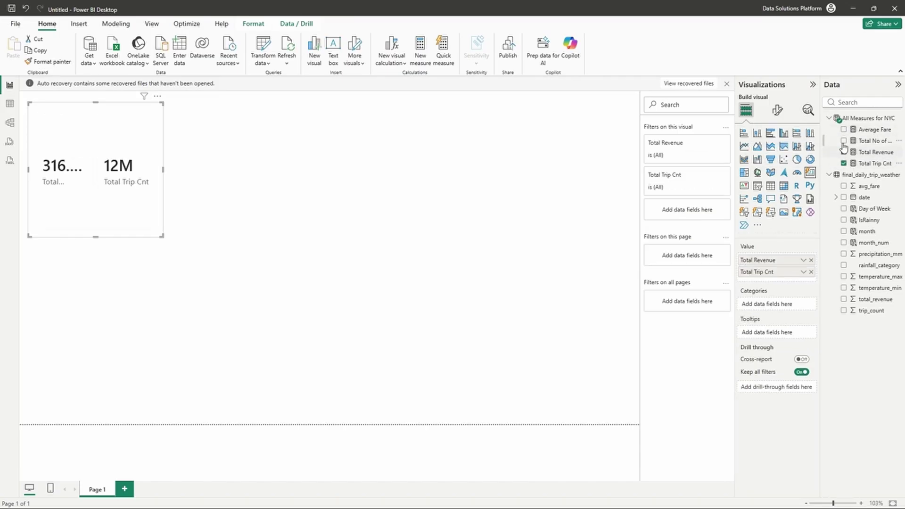
pyautogui.click(844, 130)
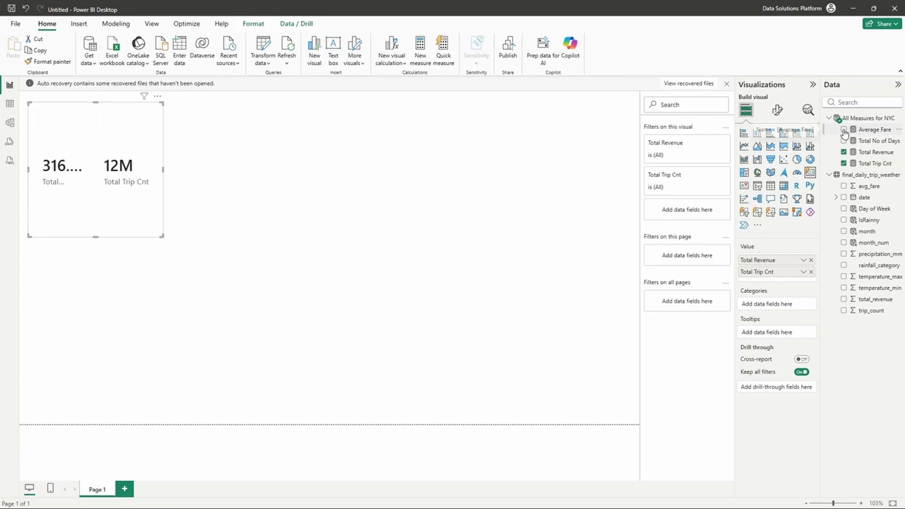
pyautogui.click(843, 141)
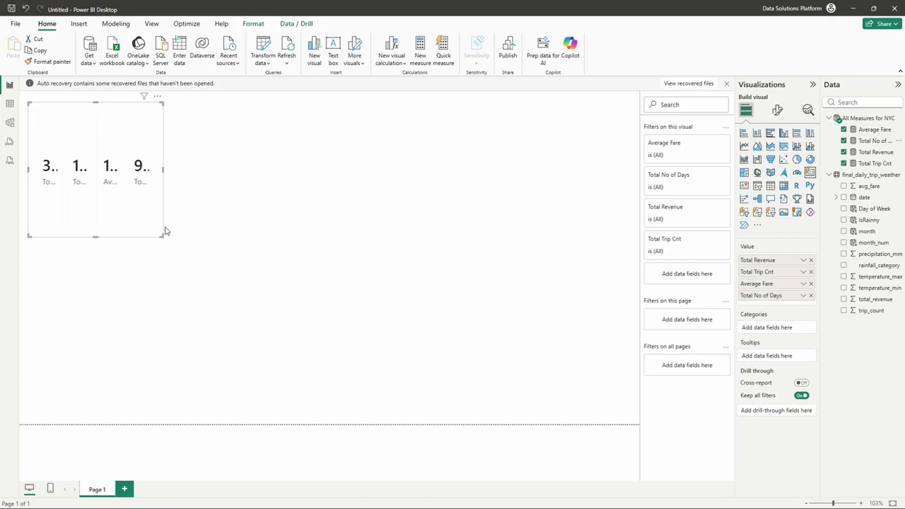
pyautogui.moveTo(166, 231); pyautogui.dragTo(305, 248)
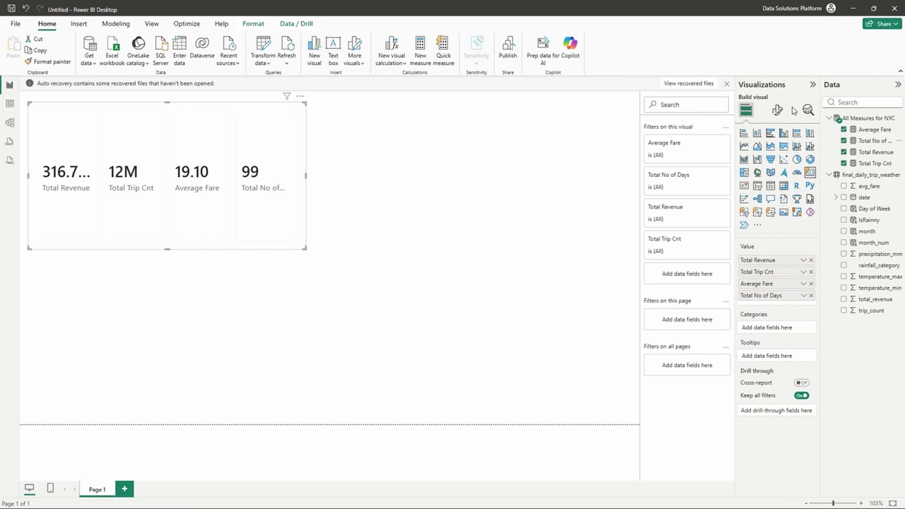
# Set the card visual's multi-card layout to a Vertical arrangement with 4 rows
pyautogui.click(777, 110)
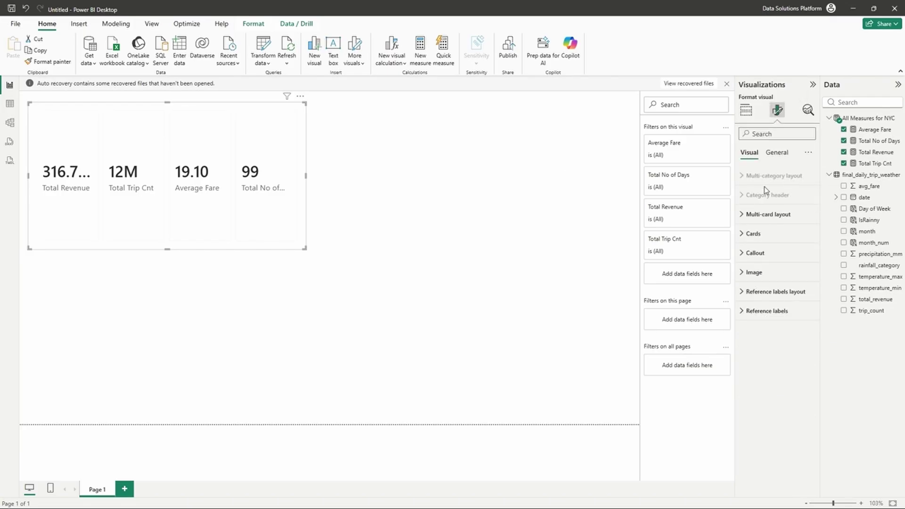
pyautogui.click(759, 216)
pyautogui.click(759, 286)
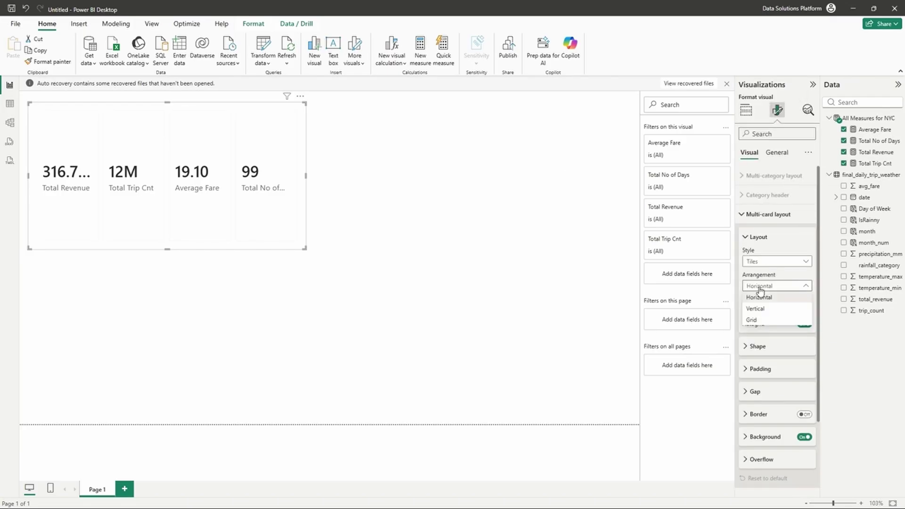
pyautogui.click(758, 309)
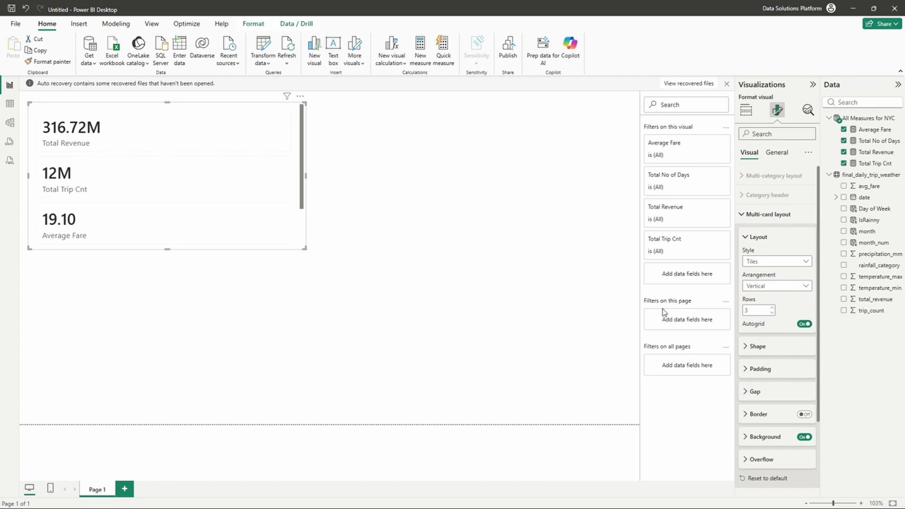
pyautogui.click(772, 308)
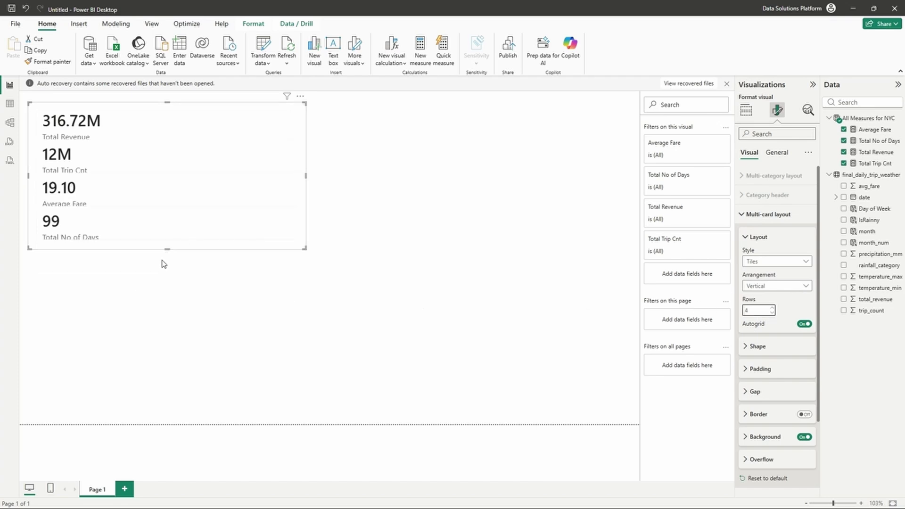
# Resize the card visual into a tall, narrow column along the page's left edge
pyautogui.moveTo(163, 264); pyautogui.dragTo(125, 329)
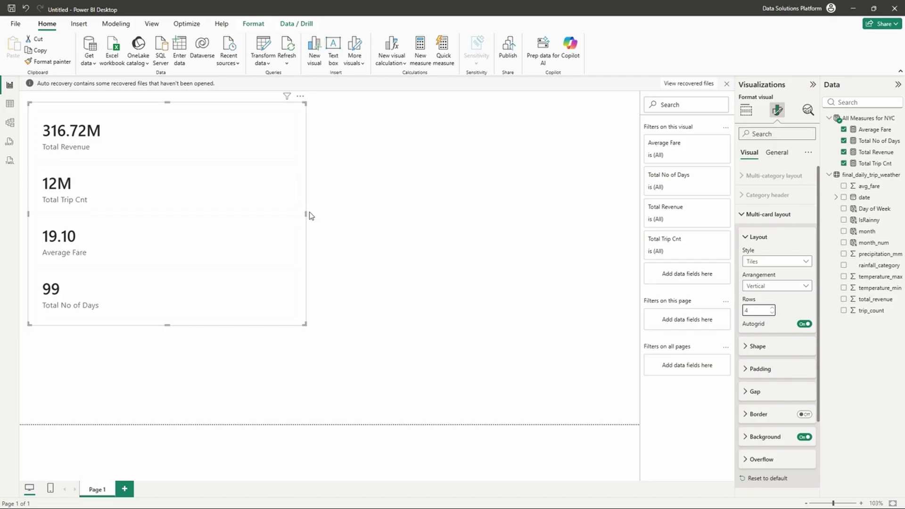
pyautogui.moveTo(306, 214); pyautogui.dragTo(138, 212)
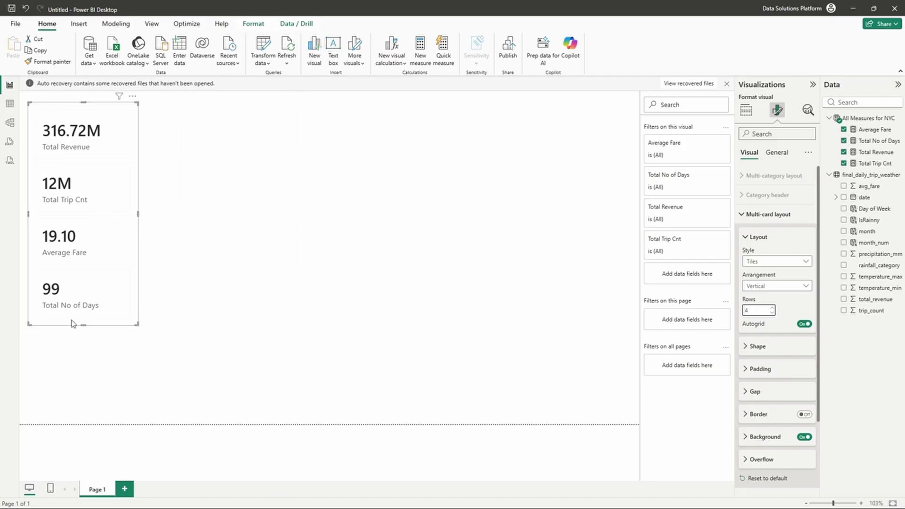
pyautogui.moveTo(84, 325); pyautogui.dragTo(83, 378)
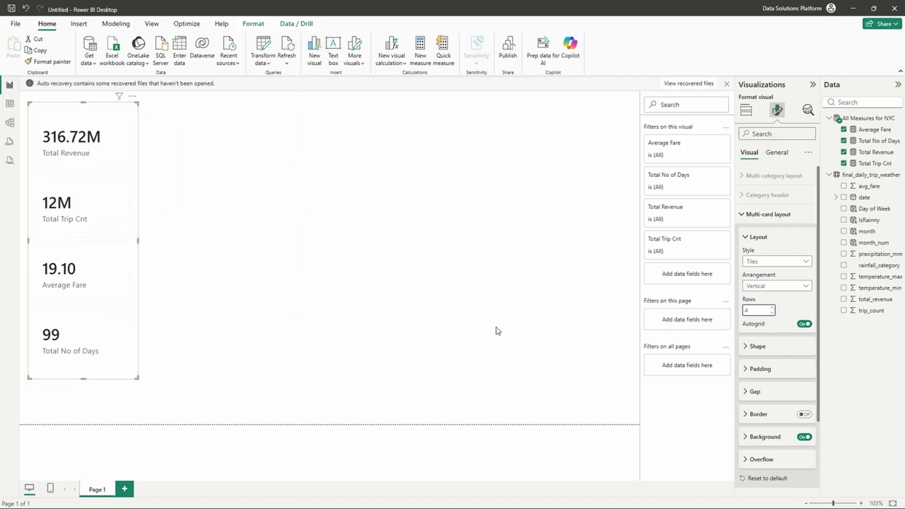
# Center the callout values horizontally on all cards and narrow the card visual slightly
pyautogui.scroll(-3, 754, 321)
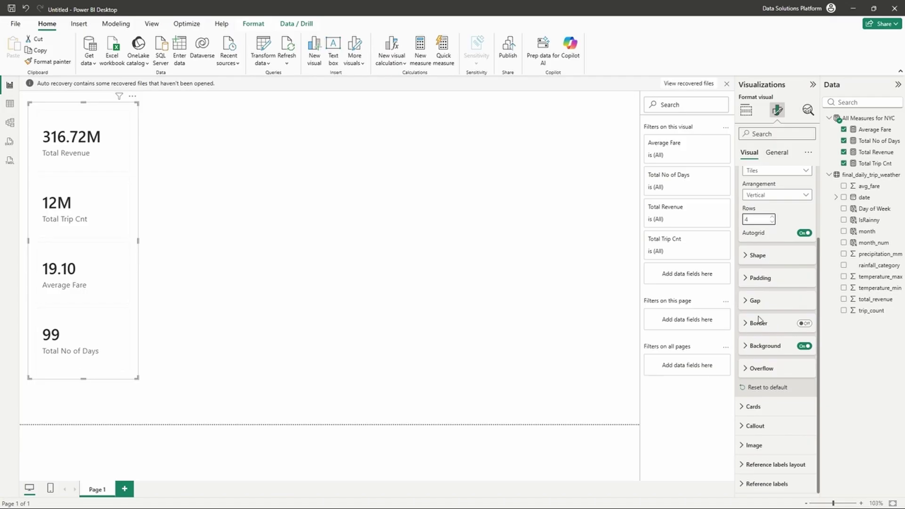
pyautogui.click(750, 426)
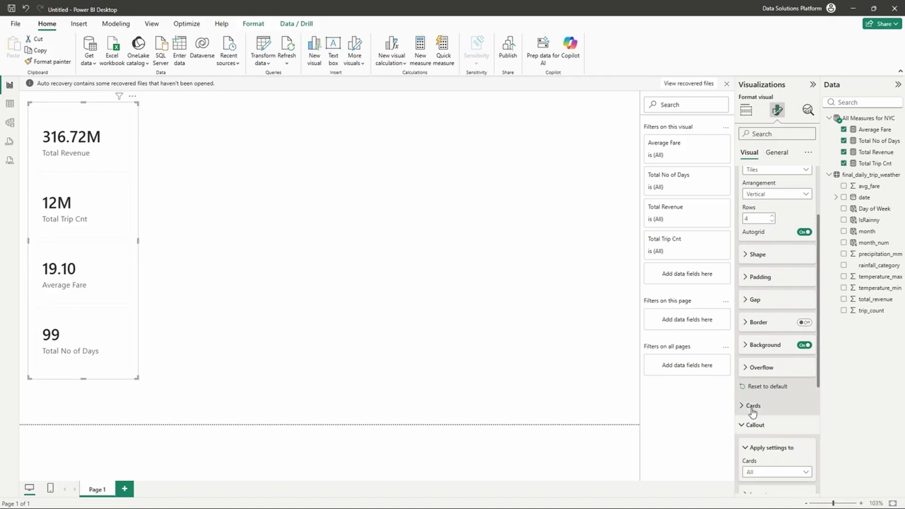
pyautogui.scroll(-4, 752, 413)
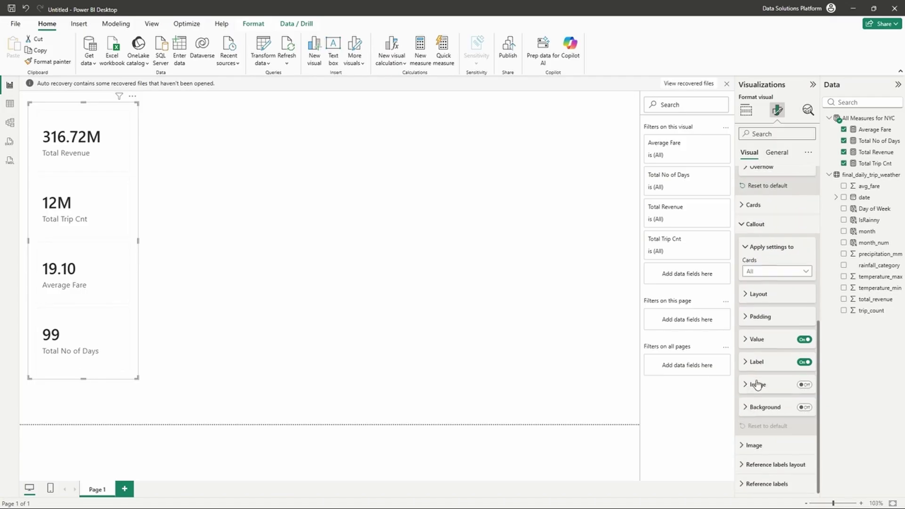
pyautogui.click(754, 340)
pyautogui.scroll(-3, 759, 330)
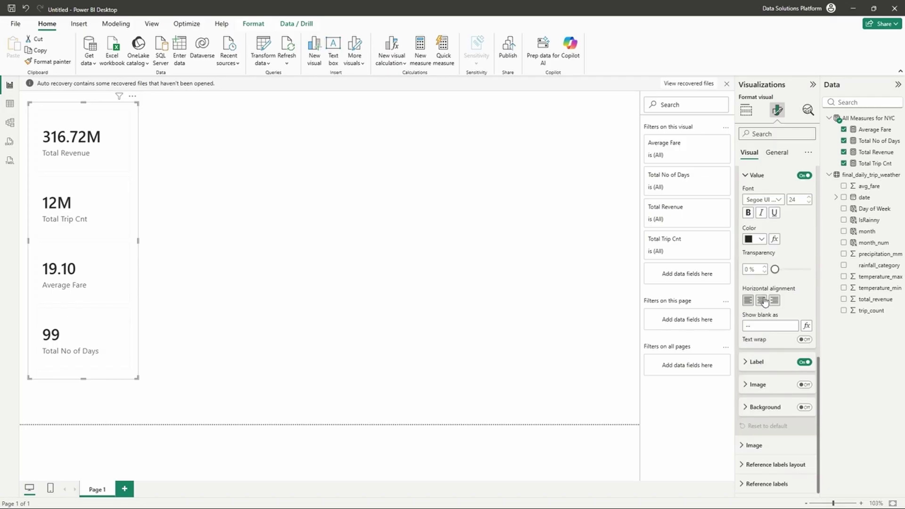
pyautogui.click(761, 300)
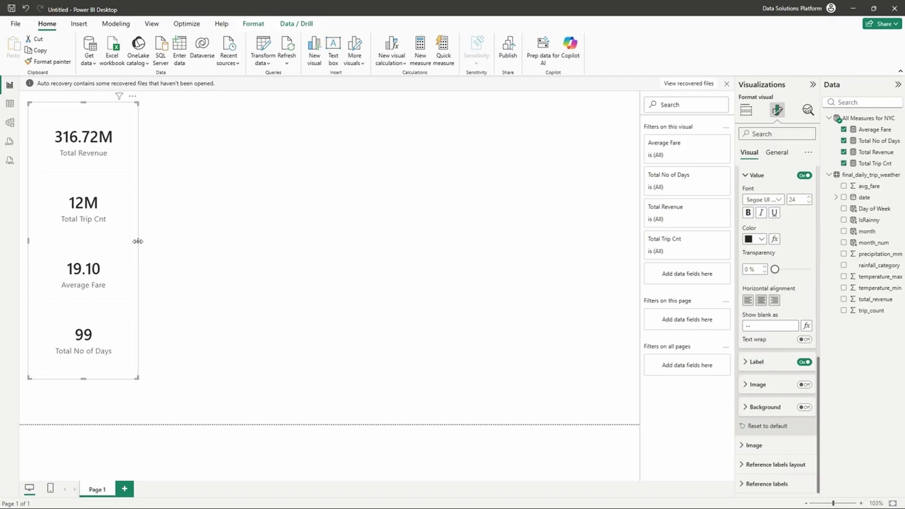
pyautogui.moveTo(138, 243)
pyautogui.mouseDown()
pyautogui.moveTo(109, 242)
pyautogui.moveTo(124, 245)
pyautogui.mouseUp()
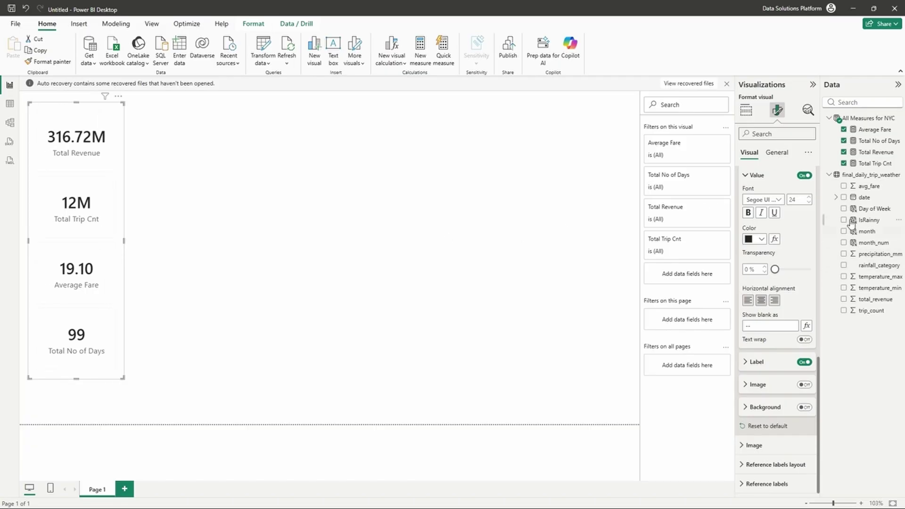
# Add a slicer for the IsRainny field and place it near the middle of the page, apart from the cards
pyautogui.click(602, 237)
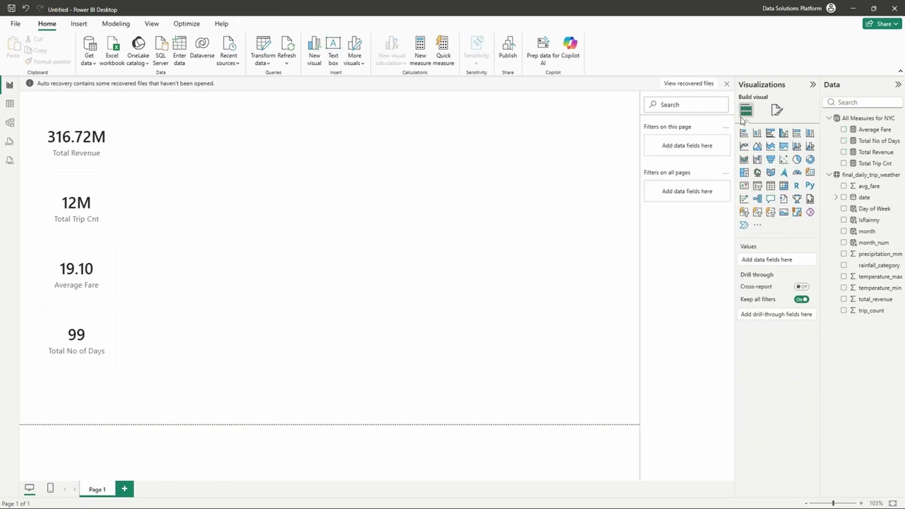
pyautogui.click(757, 188)
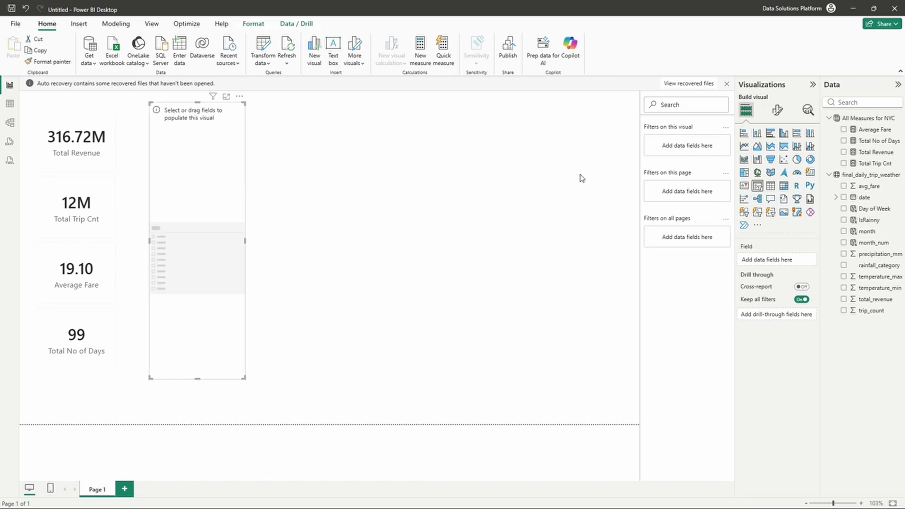
pyautogui.moveTo(214, 127); pyautogui.dragTo(341, 137)
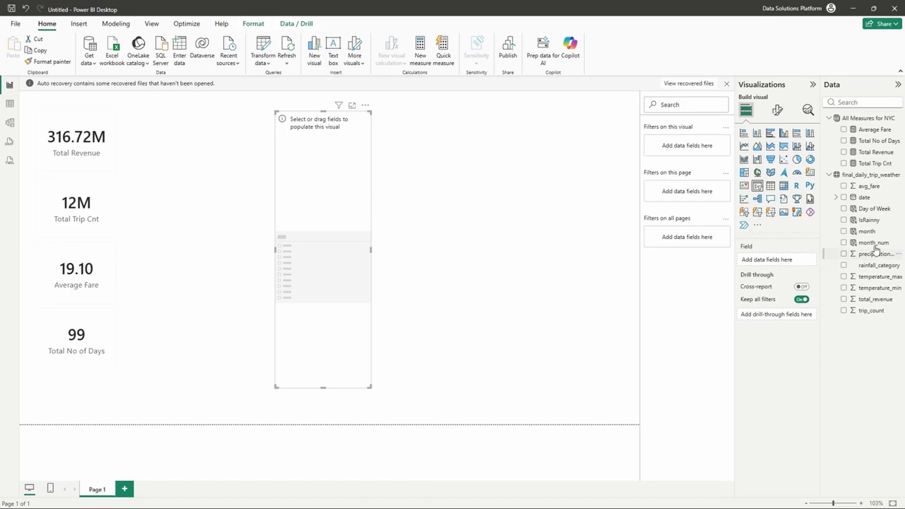
pyautogui.click(844, 220)
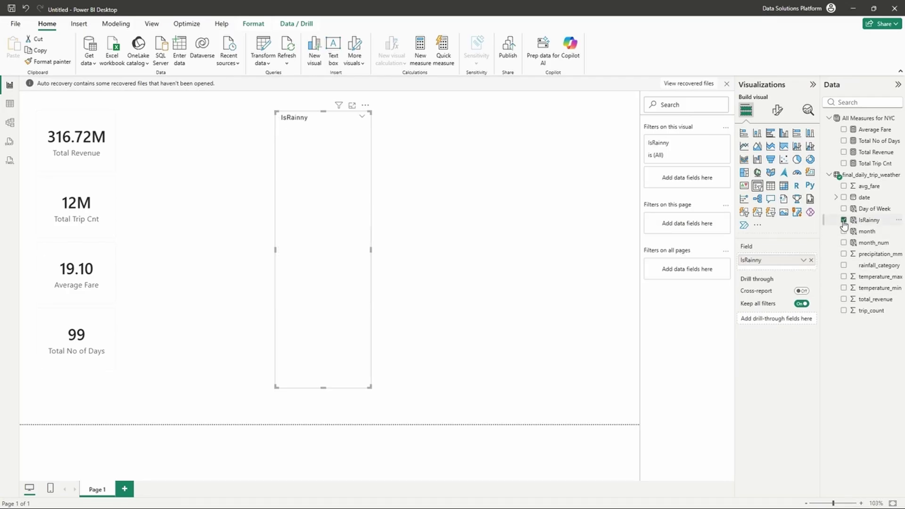
# Check how the cards respond to the IsRainny slicer by filtering on Dry and on Rainny
pyautogui.click(292, 149)
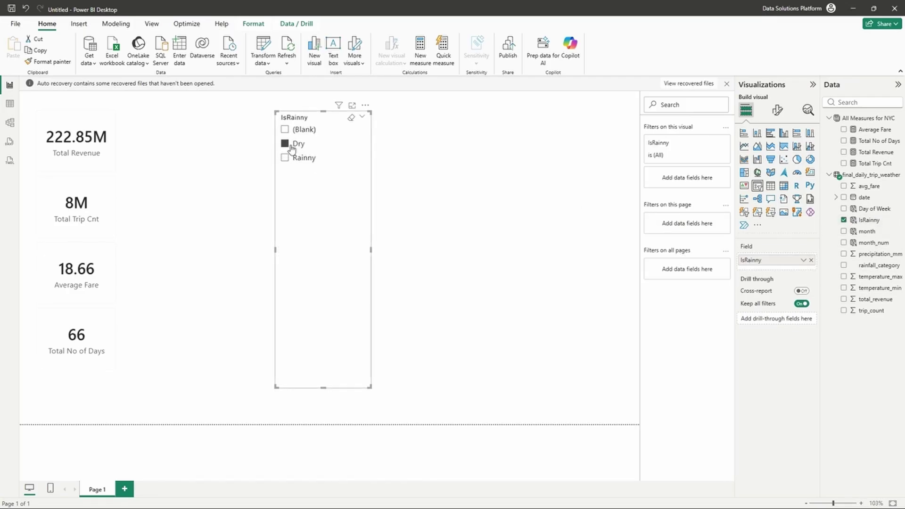
pyautogui.click(298, 160)
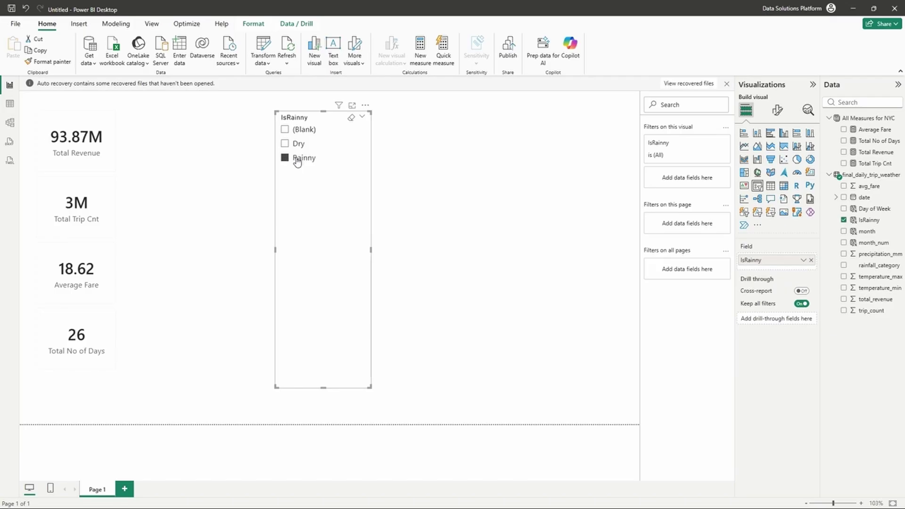